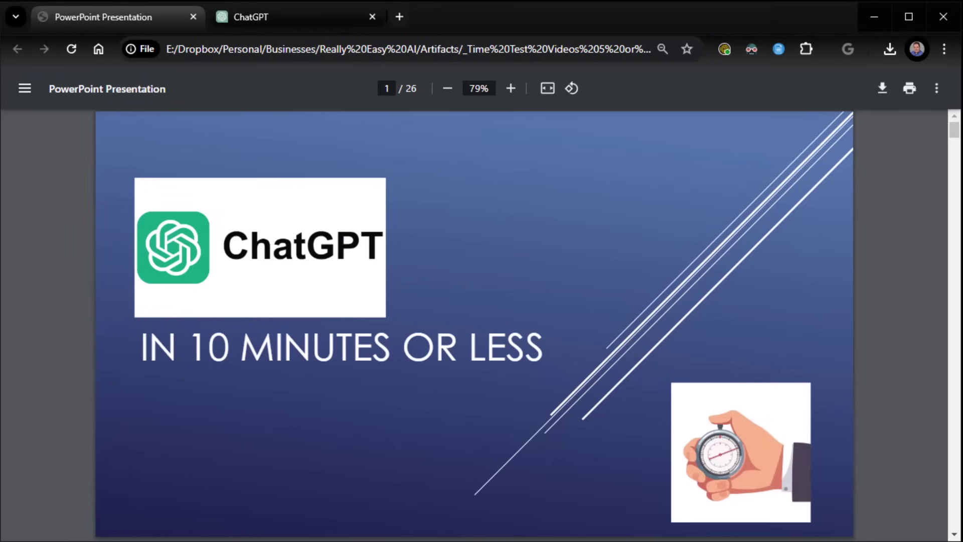
# Page forward through the slides to page 5, the DEMO: PROMPTING slide
pyautogui.press('Right')
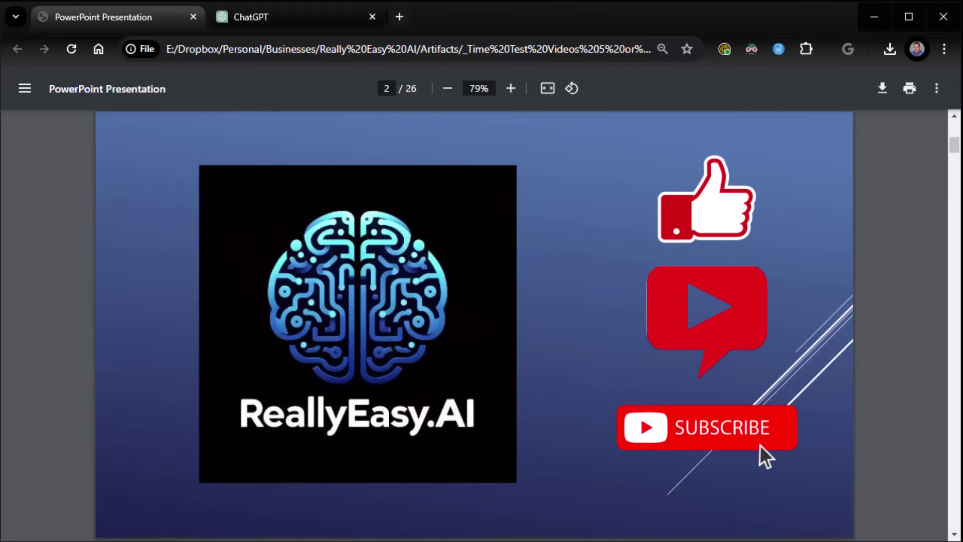
pyautogui.press('Right')
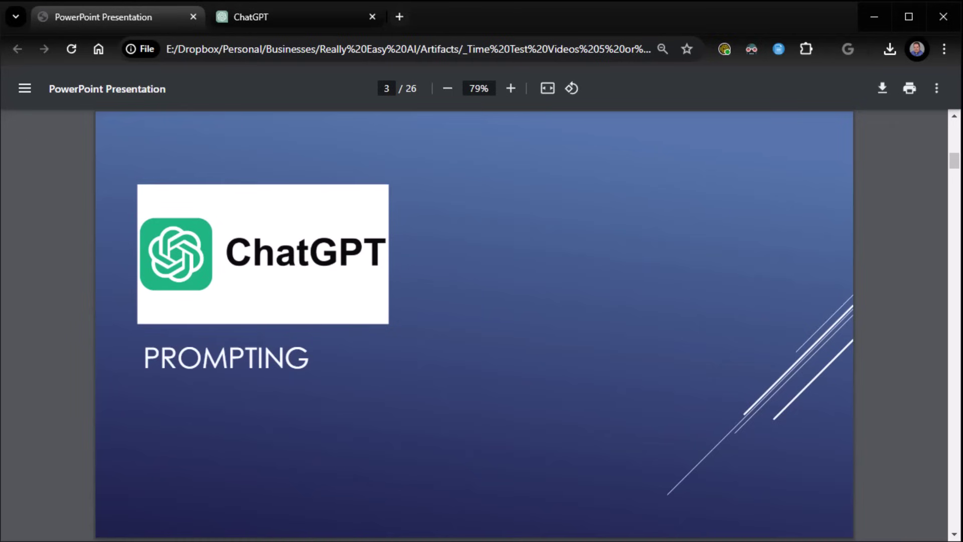
pyautogui.press('Right')
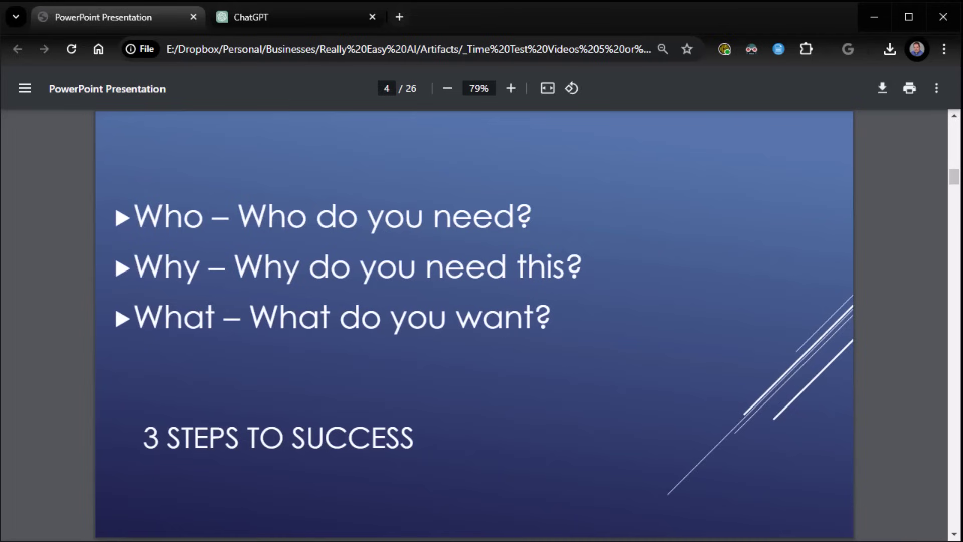
pyautogui.press('Right')
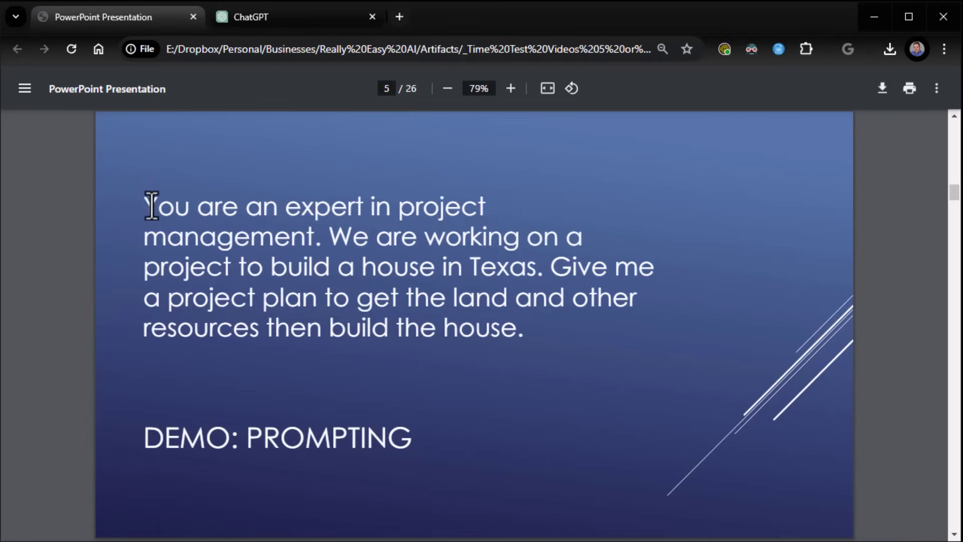
# Highlight and clear each sentence of the house-in-Texas project-plan prompt
pyautogui.moveTo(144, 206); pyautogui.dragTo(542, 275)
pyautogui.click(380, 280)
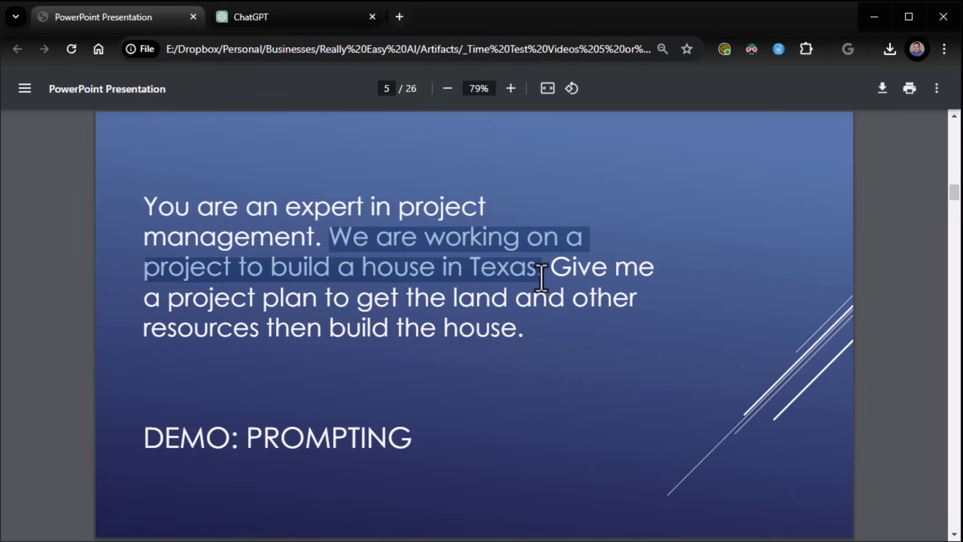
pyautogui.click(546, 302)
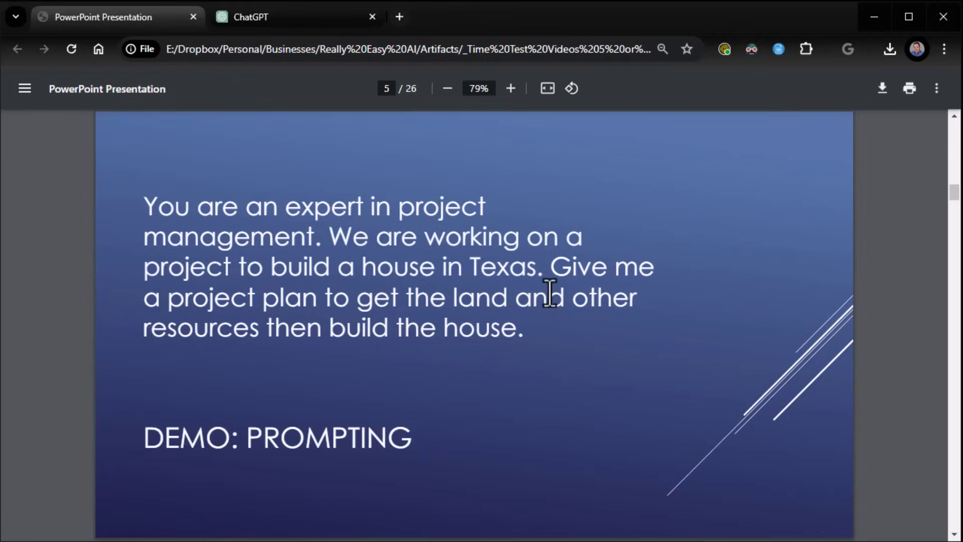
pyautogui.moveTo(549, 272); pyautogui.dragTo(533, 340)
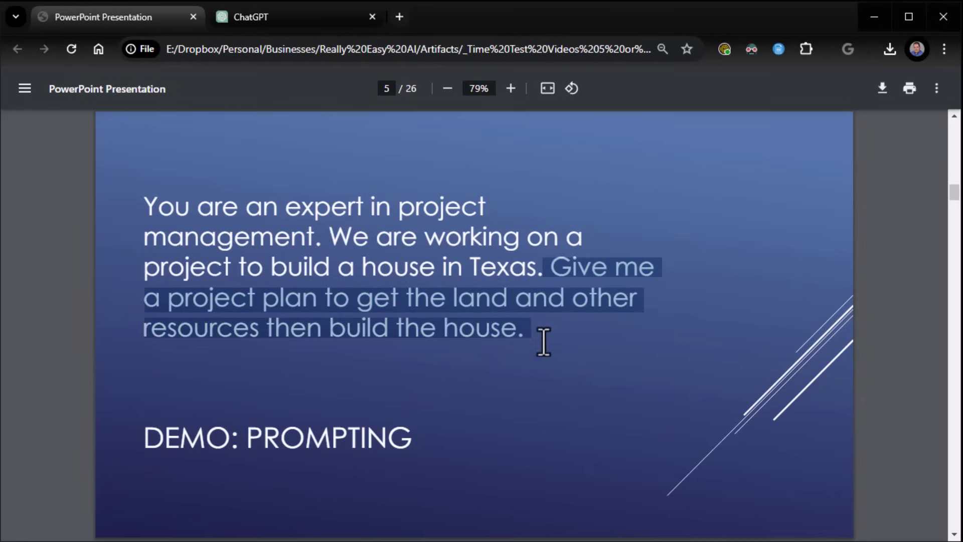
pyautogui.click(559, 327)
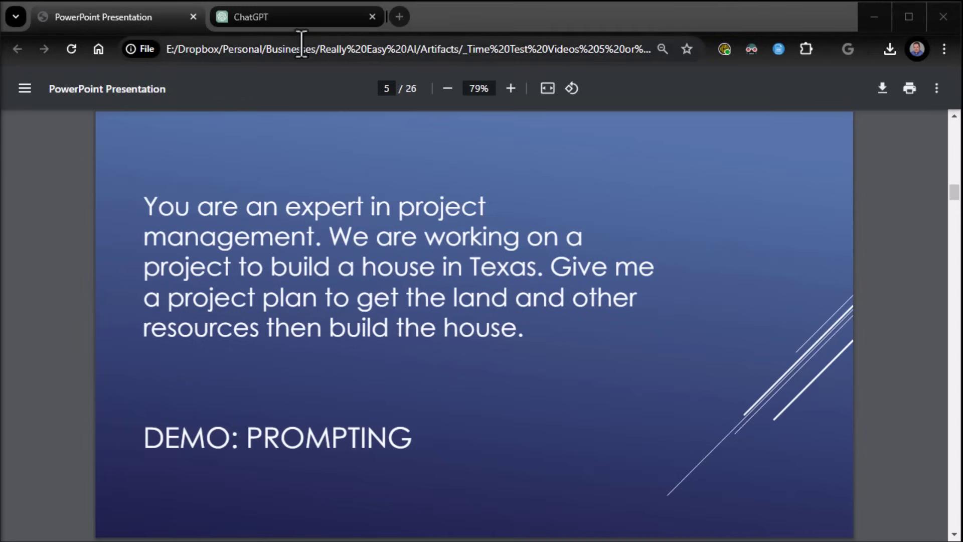
# Send the pasted project-management prompt to ChatGPT, stop the reply, and return to the slides
pyautogui.click(281, 17)
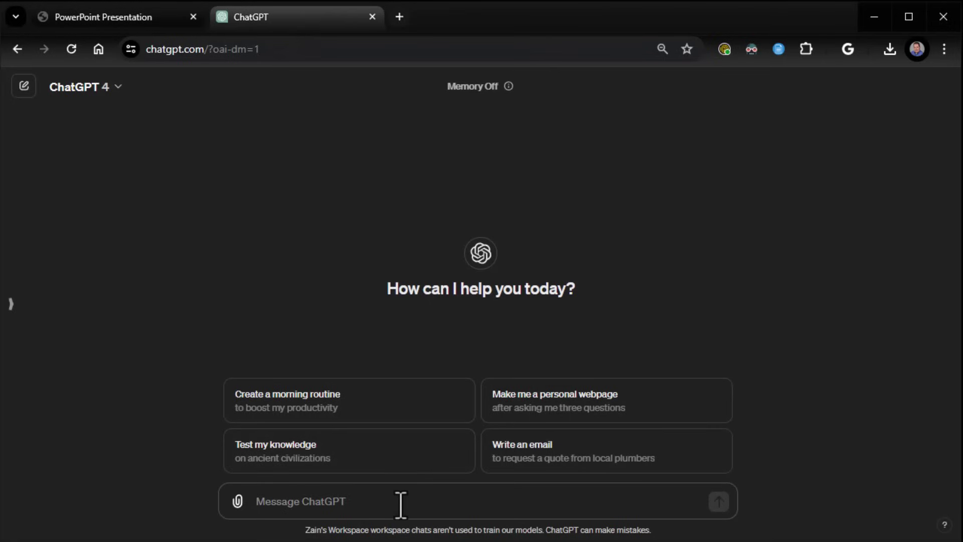
pyautogui.write('You are an expert in project management. We are working on a project to build a house in Texas. Give me a project plan to get the land and other resources then build the house.')
pyautogui.press('Return')
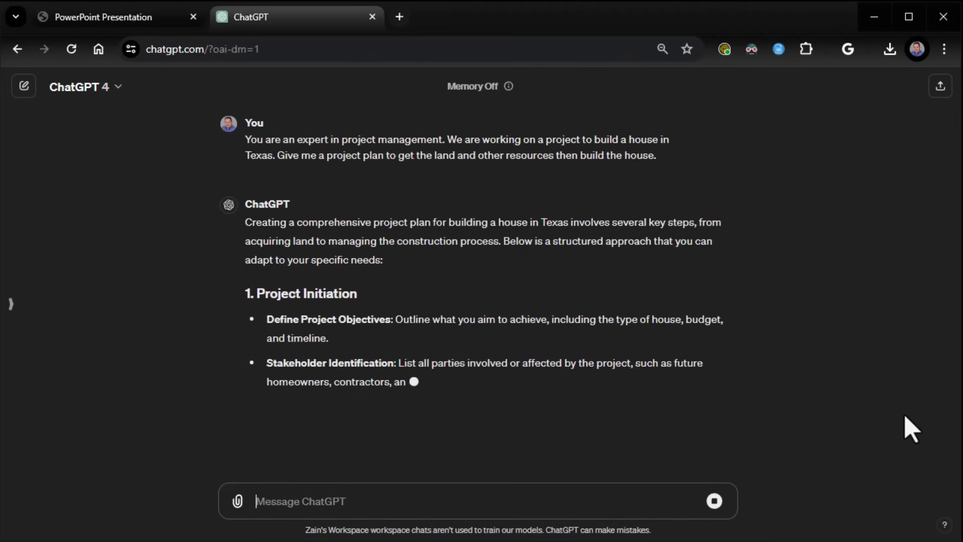
pyautogui.click(714, 501)
pyautogui.scroll(3, 768, 372)
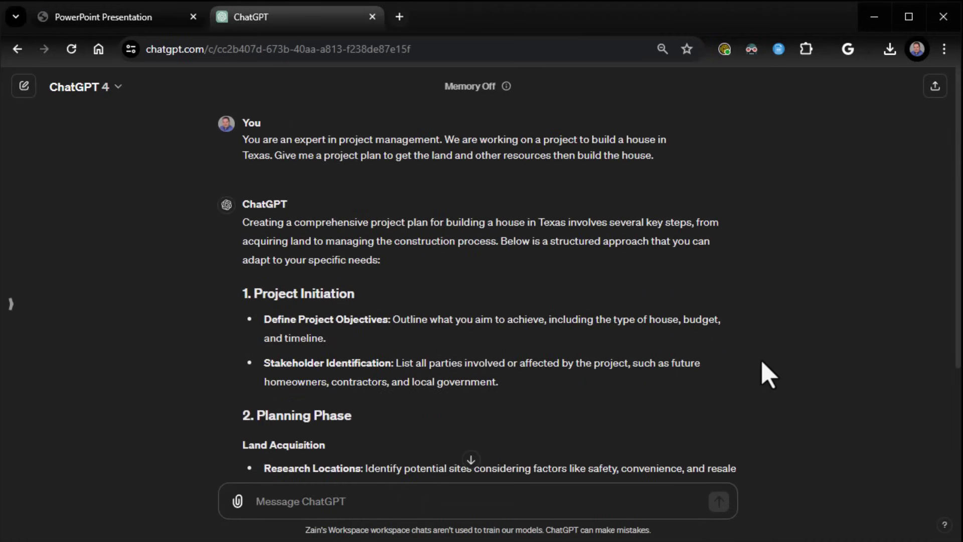
pyautogui.click(133, 19)
# Go to slide 6 and highlight each sentence of the Algebra teacher polynomials prompt
pyautogui.press('Right')
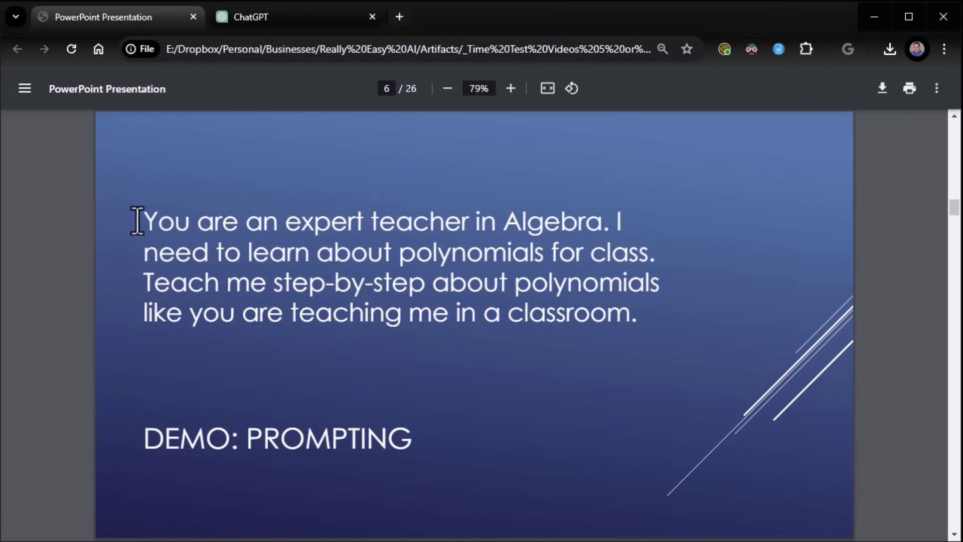
pyautogui.moveTo(143, 221); pyautogui.dragTo(655, 258)
pyautogui.click(660, 253)
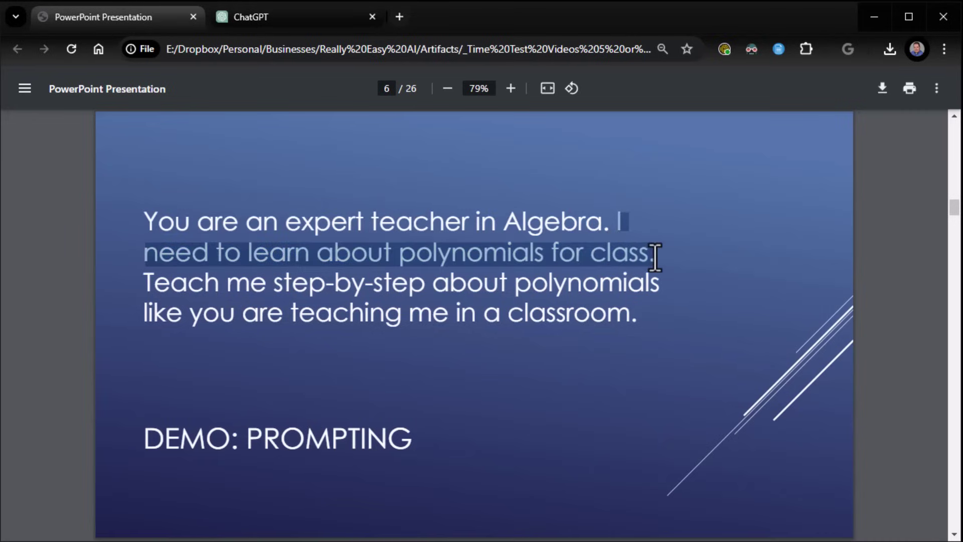
pyautogui.click(694, 287)
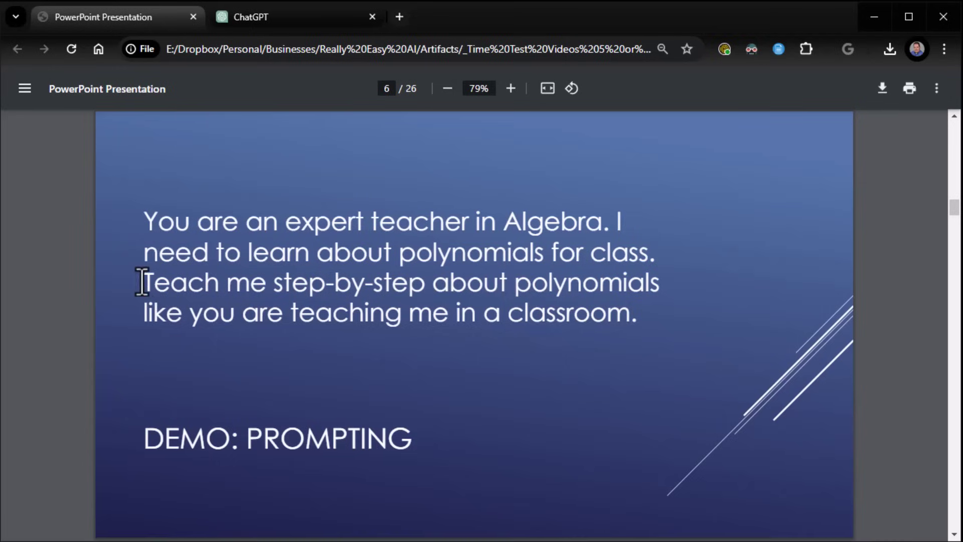
pyautogui.moveTo(143, 282); pyautogui.dragTo(645, 318)
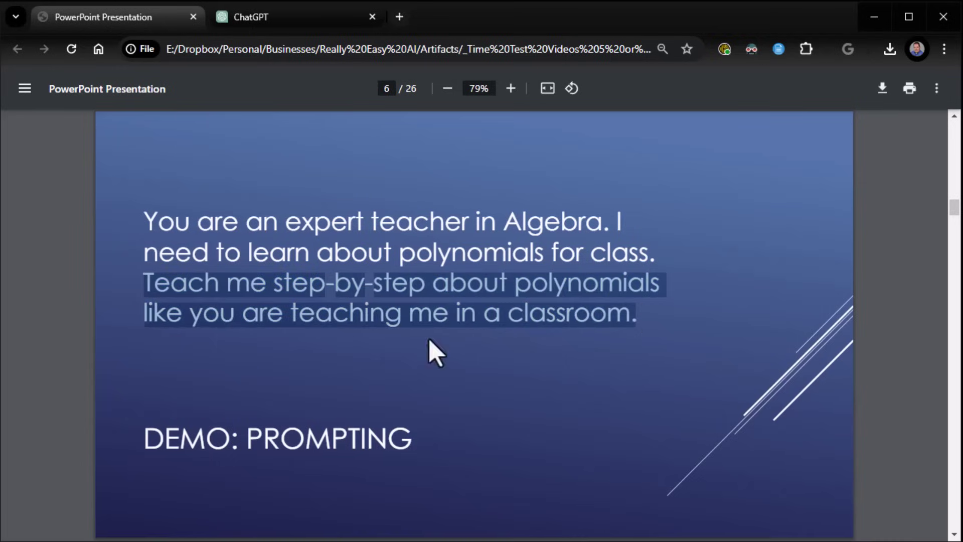
pyautogui.click(609, 344)
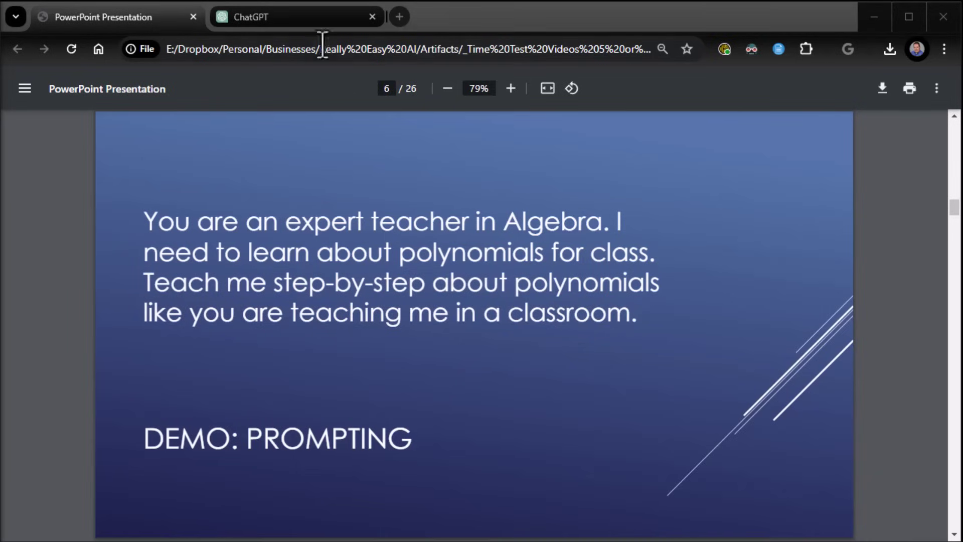
# In a new ChatGPT chat, send the Algebra teacher polynomials prompt, stop it, and return to slides
pyautogui.click(311, 17)
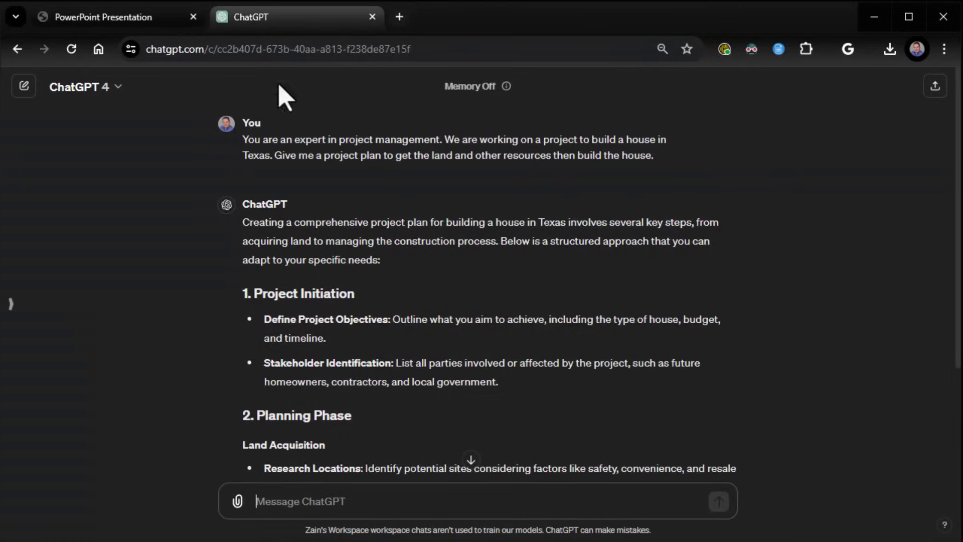
pyautogui.click(22, 86)
pyautogui.write('You are an expert teacher in Algebra. I need to learn about polynomials for class. Teach me step-by-step about polynomials like you are teaching me in a classroom.')
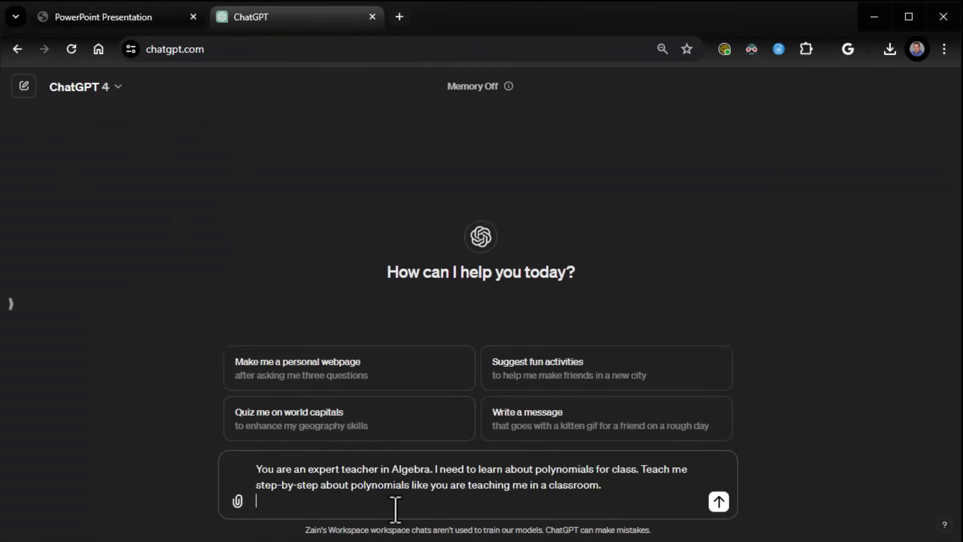
pyautogui.press('Return')
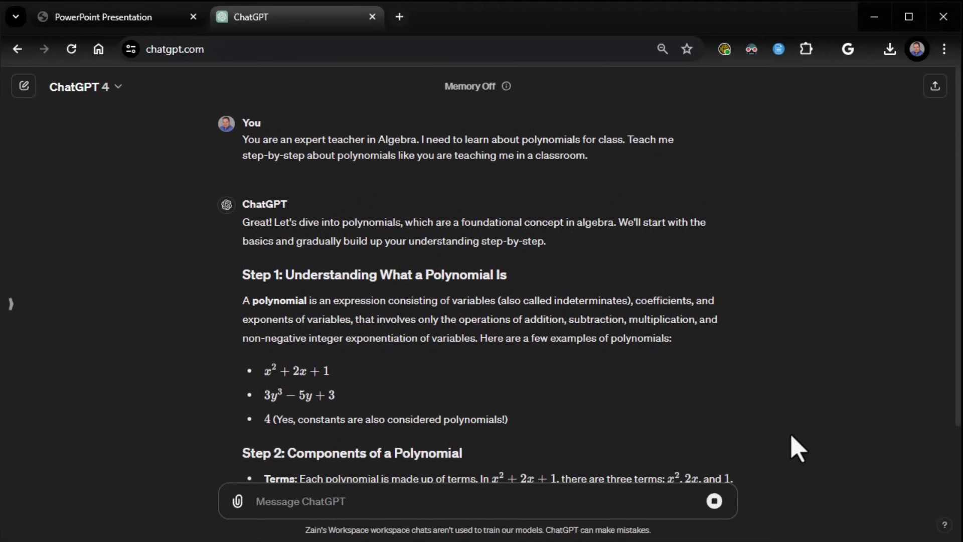
pyautogui.click(713, 501)
pyautogui.click(121, 20)
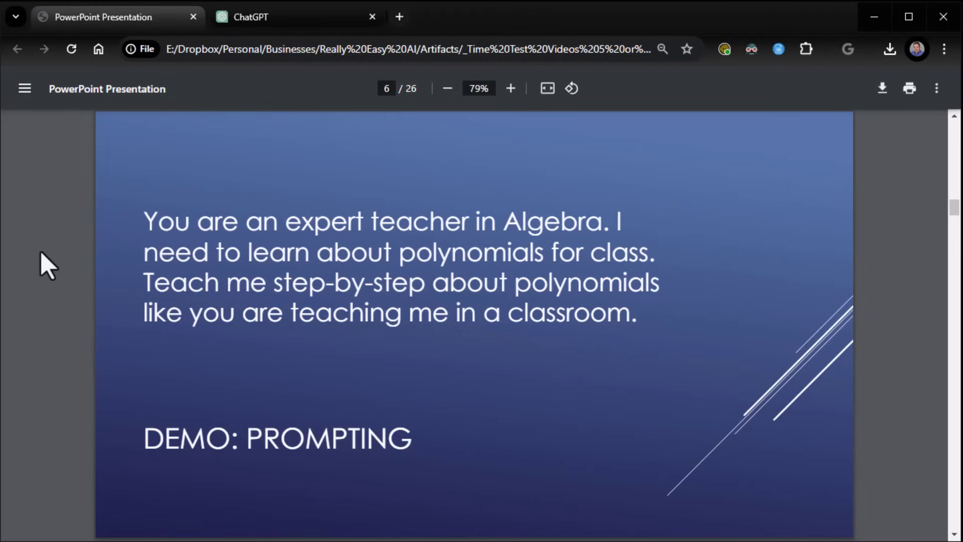
# Page through slides 7 and 8 to slide 9, DEMO: SUMMARIZING DOCUMENTS
pyautogui.press('Right')
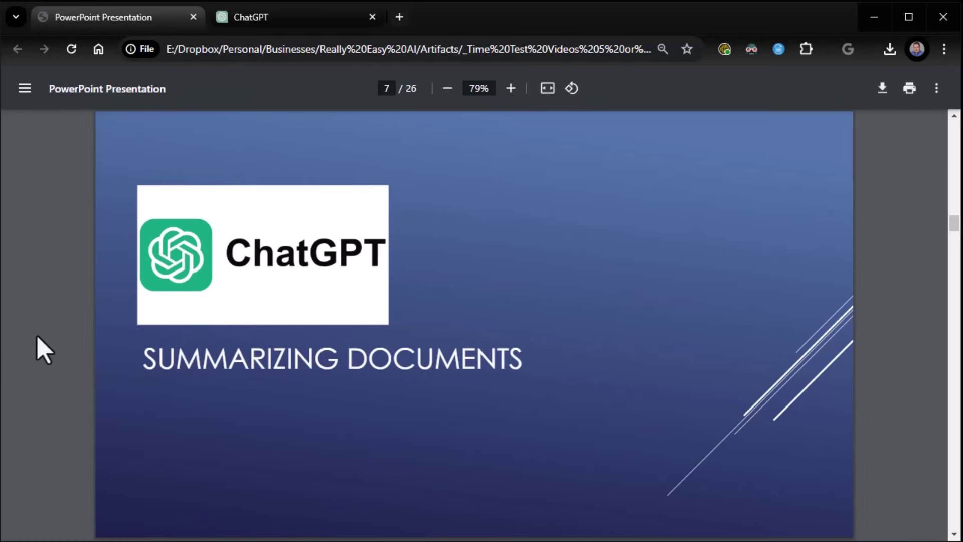
pyautogui.press('Right')
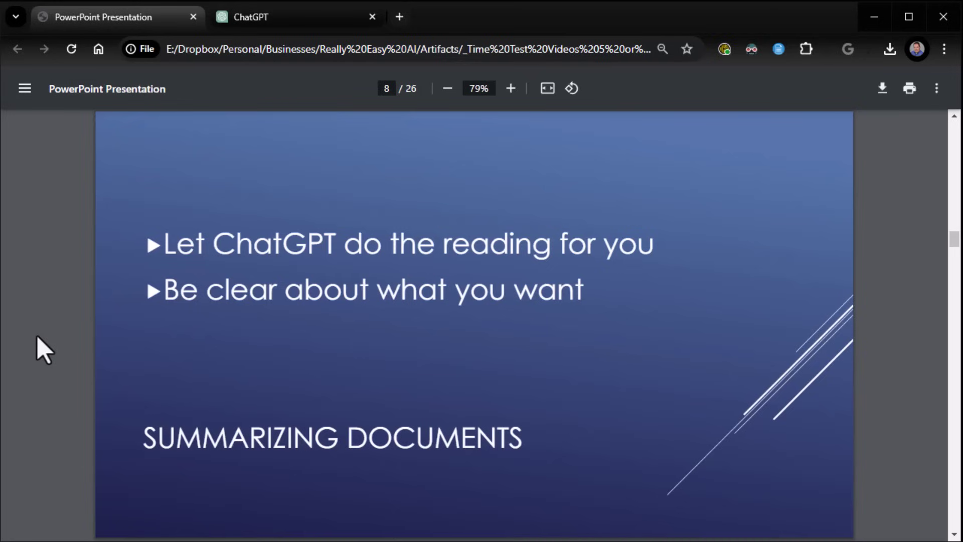
pyautogui.press('Right')
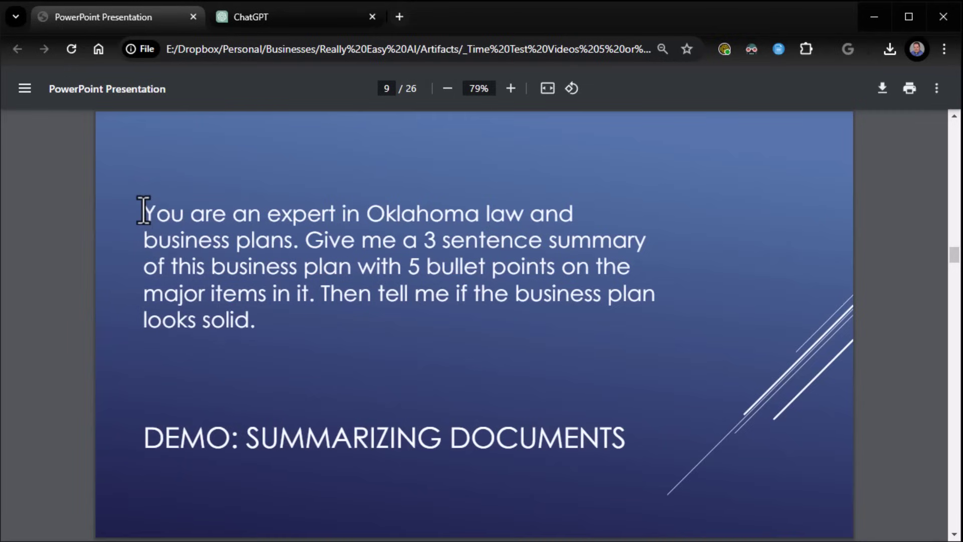
# Highlight and clear the sentences of the Oklahoma business-plan summary prompt
pyautogui.moveTo(142, 211); pyautogui.dragTo(400, 293)
pyautogui.click(308, 245)
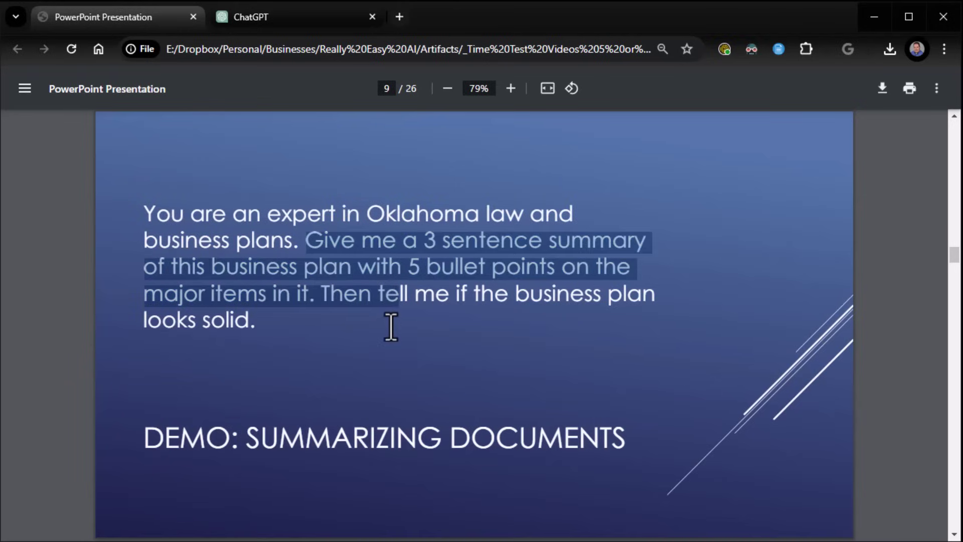
pyautogui.moveTo(389, 333); pyautogui.dragTo(324, 329)
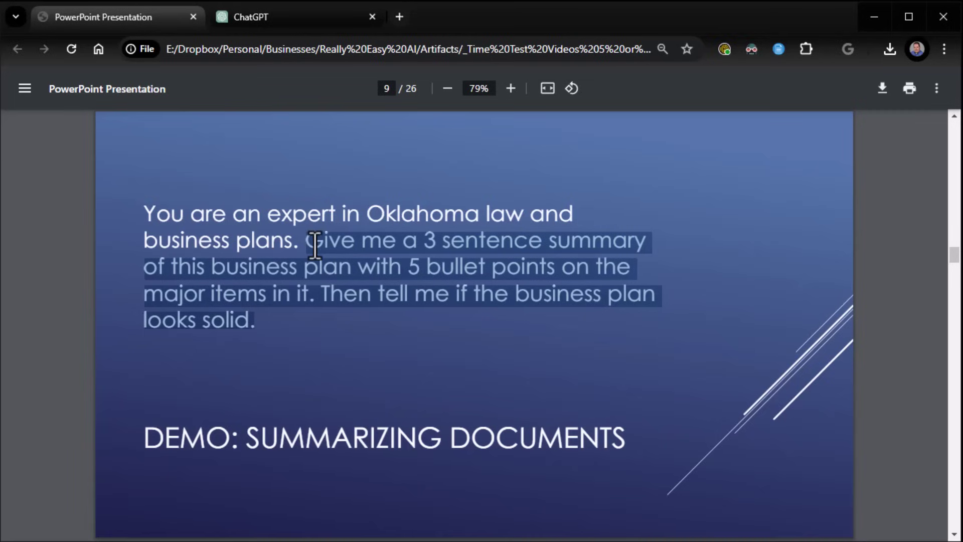
pyautogui.click(316, 334)
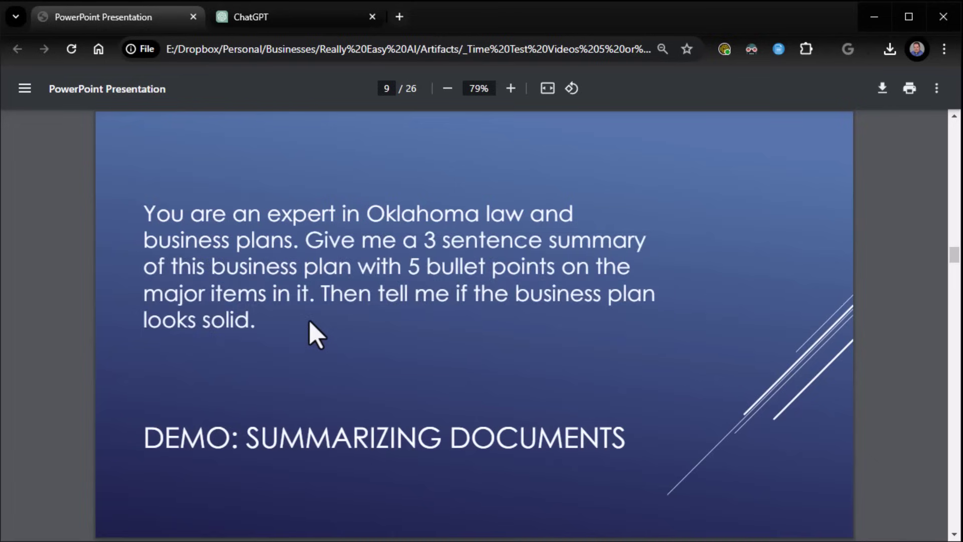
# In a new chat, attach Business Plan.pdf and send the Oklahoma-law summary prompt
pyautogui.click(275, 22)
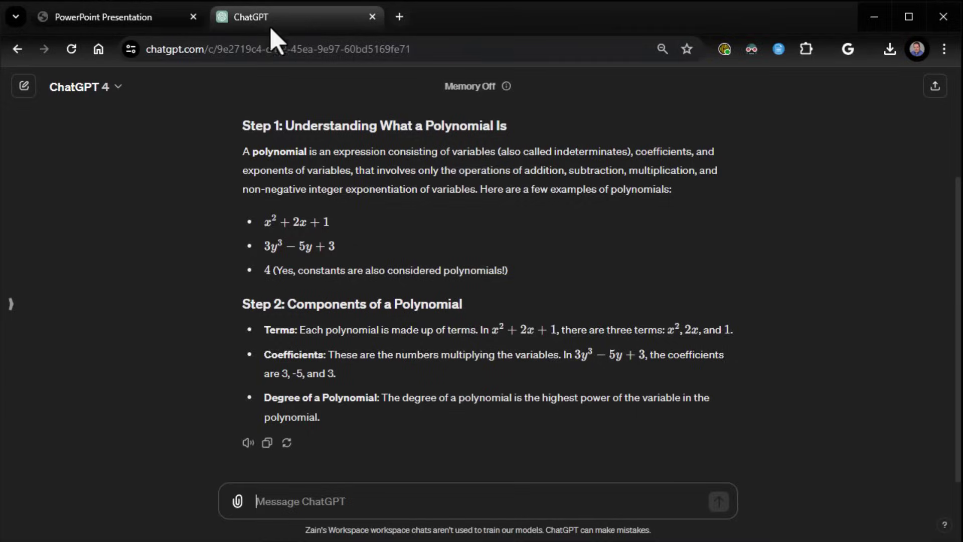
pyautogui.click(24, 86)
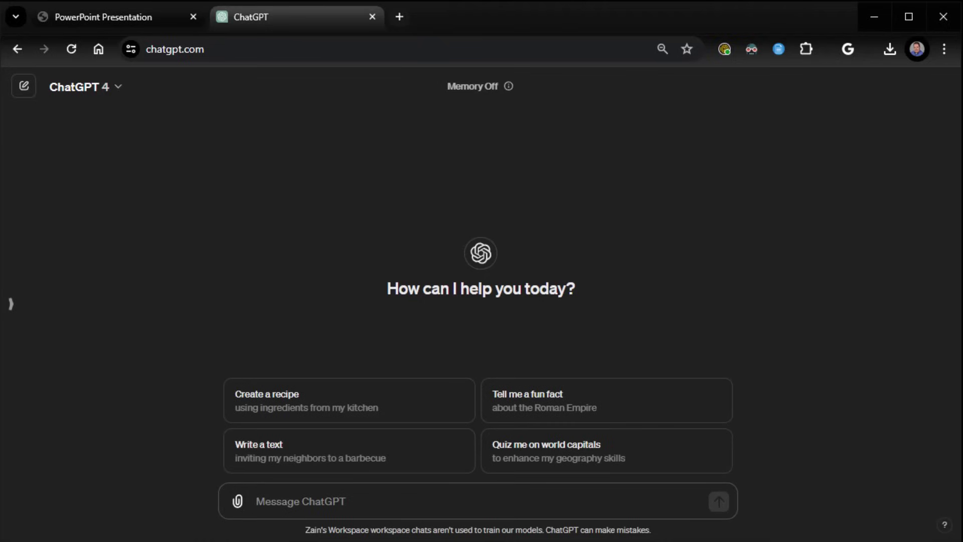
pyautogui.moveTo(0, 507); pyautogui.dragTo(353, 499)
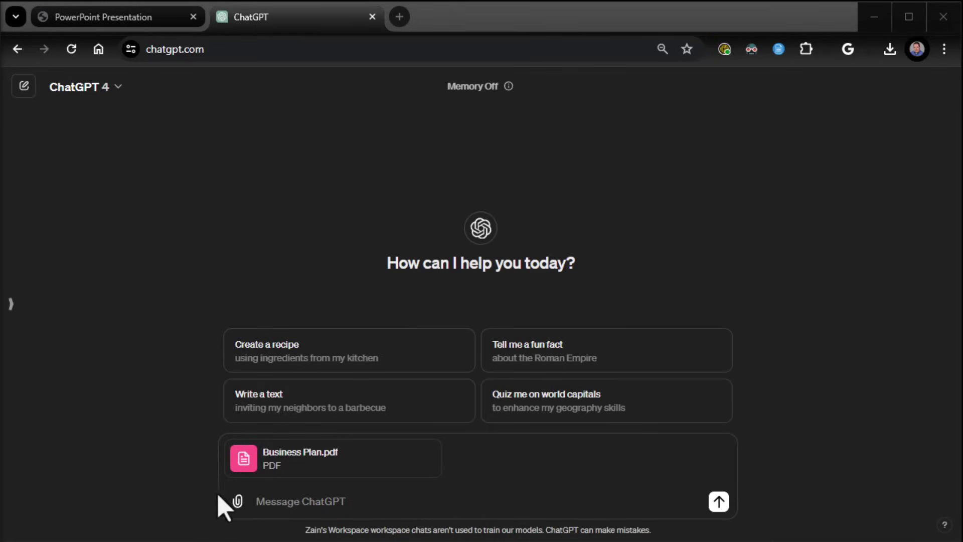
pyautogui.click(304, 498)
pyautogui.write('You are an expert in Oklahoma law and business plans. Give me a 3 sentence summary of this business plan with 5 bullet points on the major items in it. Then tell me if the business plan looks solid.')
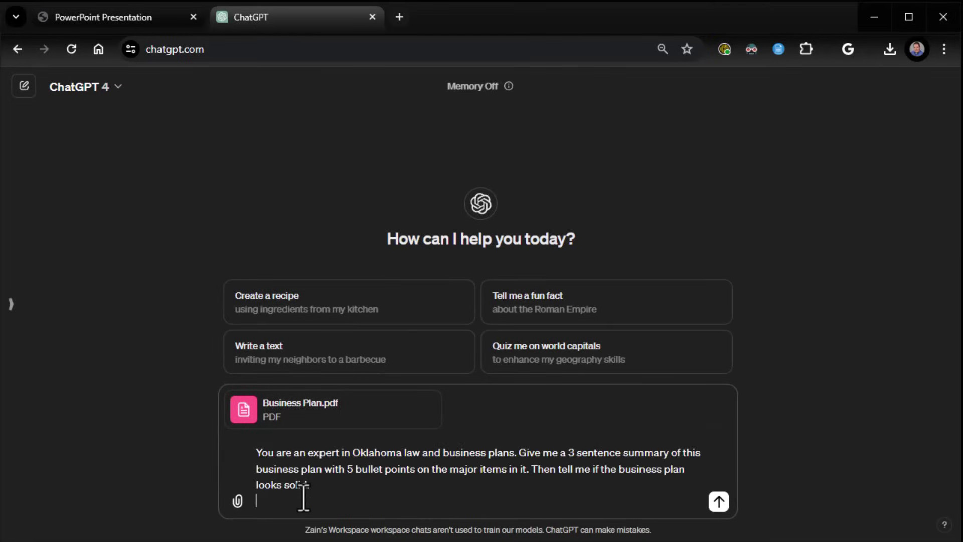
pyautogui.press('Return')
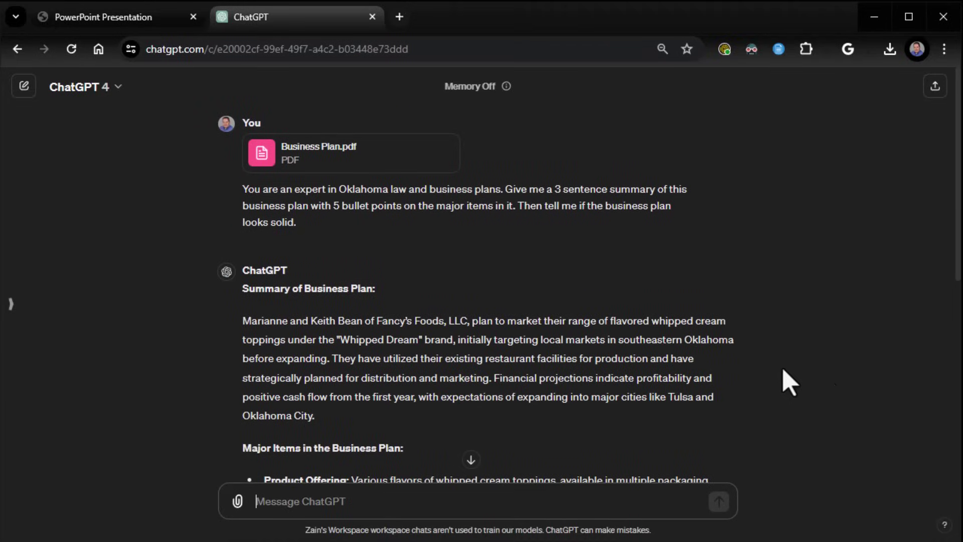
# Return to the slides and advance from slide 9 to slide 12, DEMO: FORMATTING
pyautogui.click(108, 18)
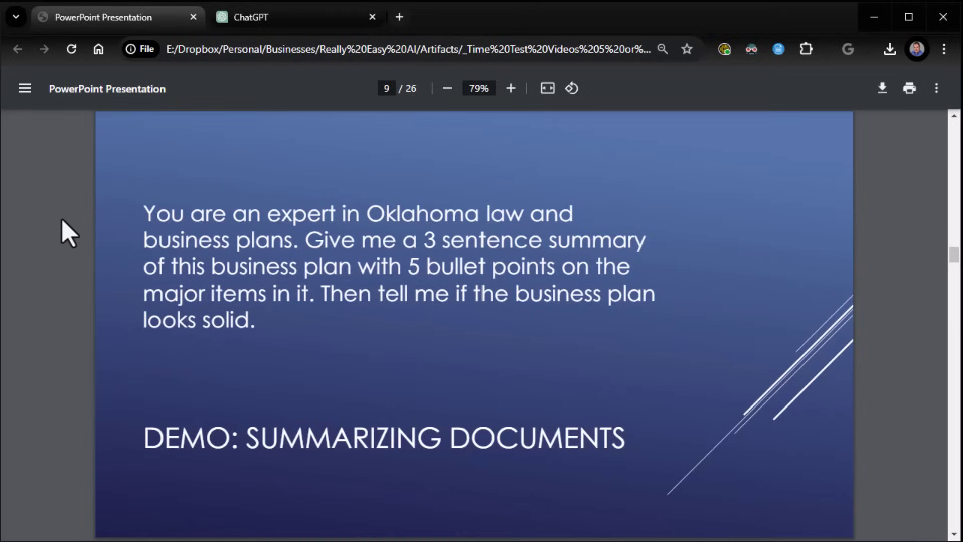
pyautogui.press('Right')
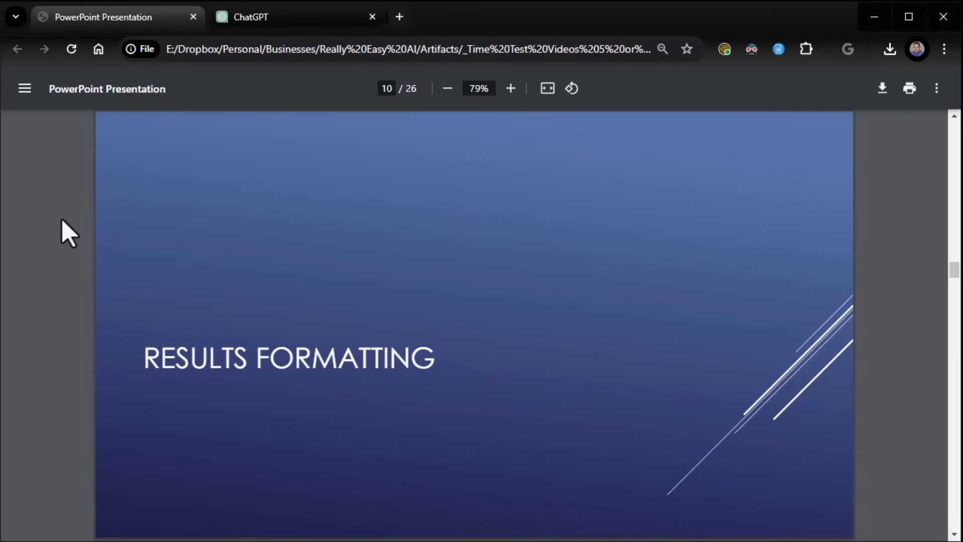
pyautogui.press('Right')
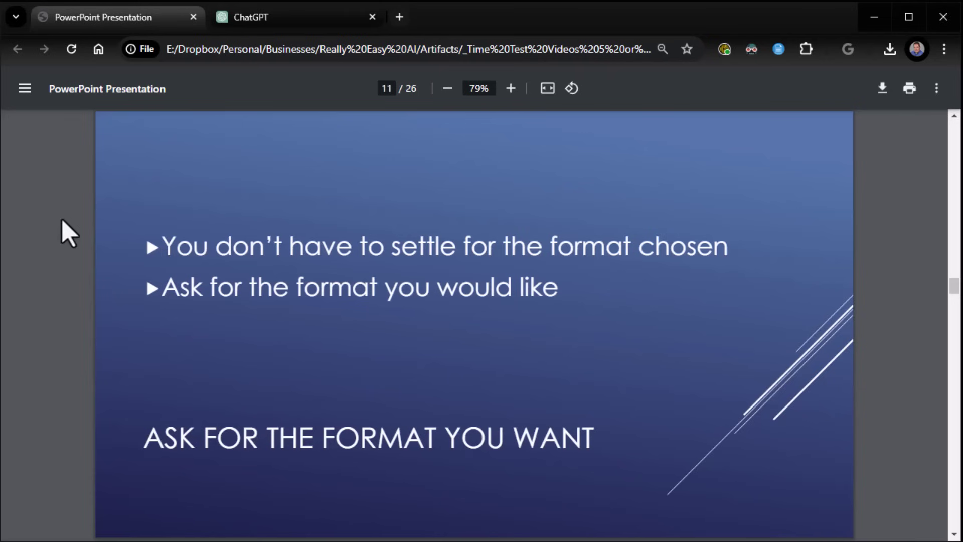
pyautogui.press('Right')
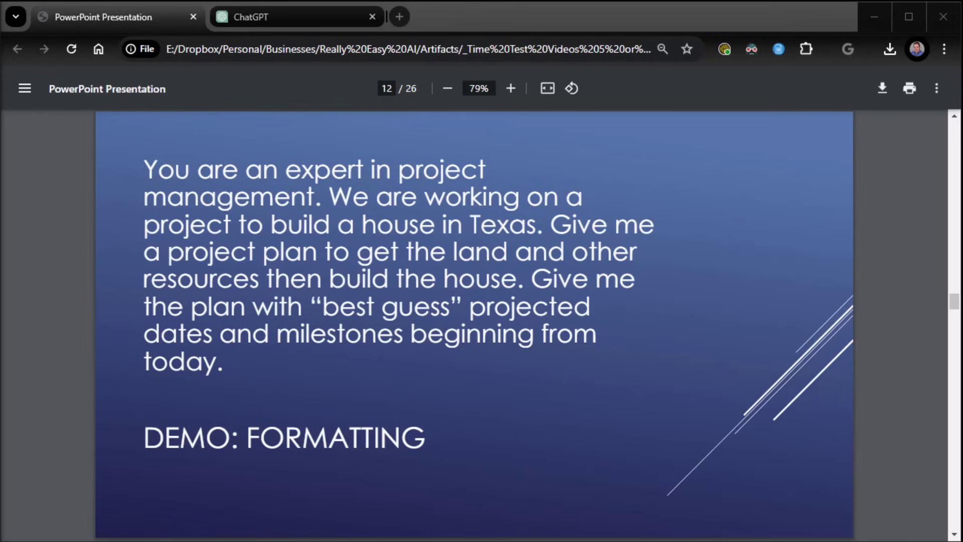
# Send the Texas house project-plan prompt in a new chat, stopping it during Phase 4
pyautogui.click(275, 17)
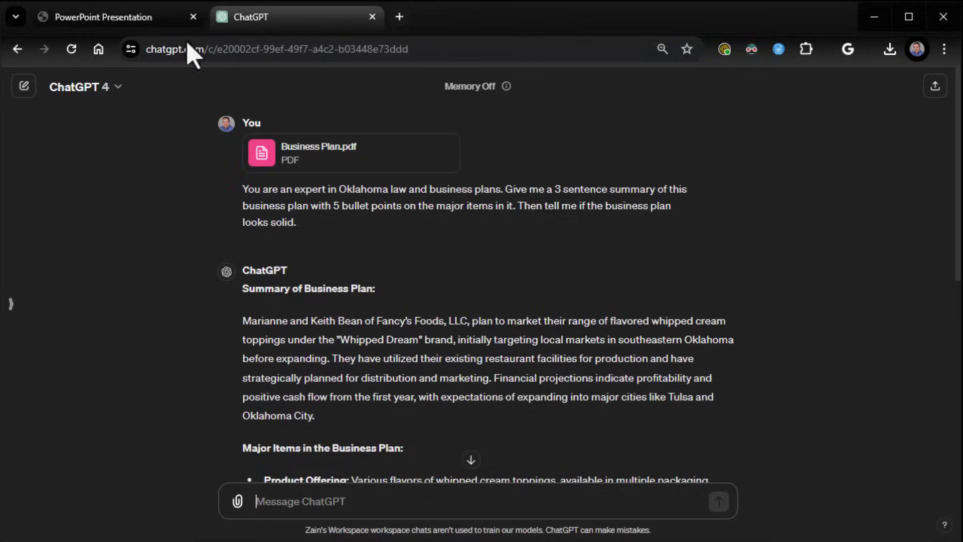
pyautogui.click(25, 86)
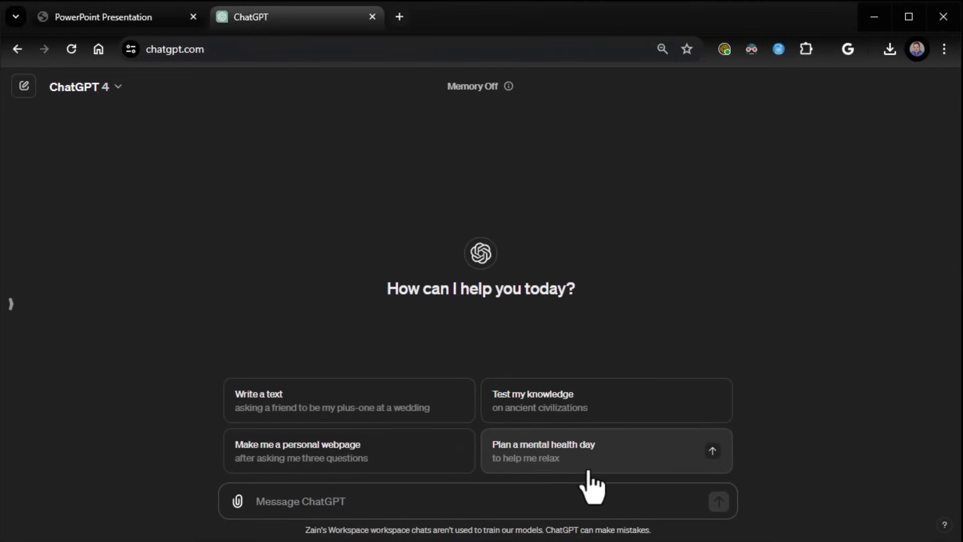
pyautogui.write('You are an expert in project management. We are working on a project to build a house in Texas. Give me a project plan to get the land and other resources then build the house. Give me the plan with "best guess" projected dates and milestones beginning from today.')
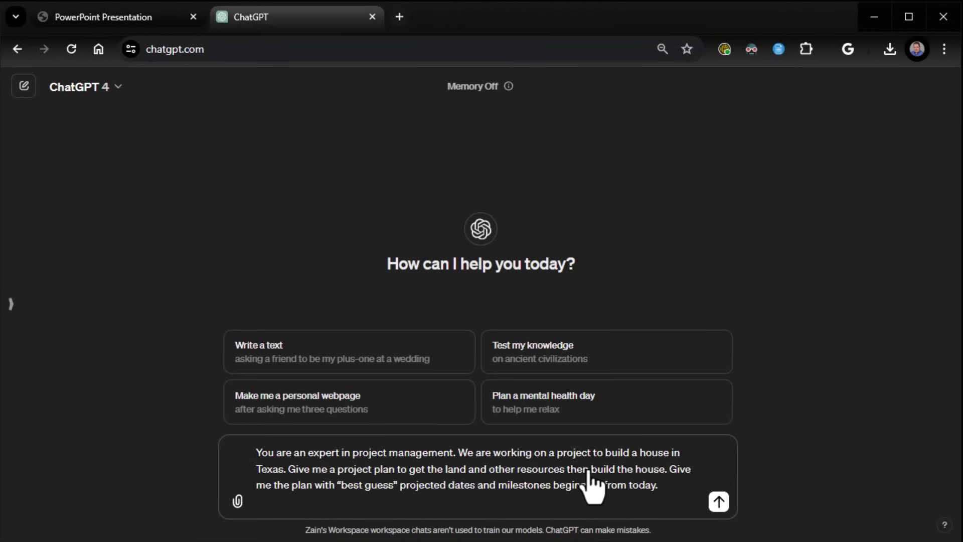
pyautogui.press('Return')
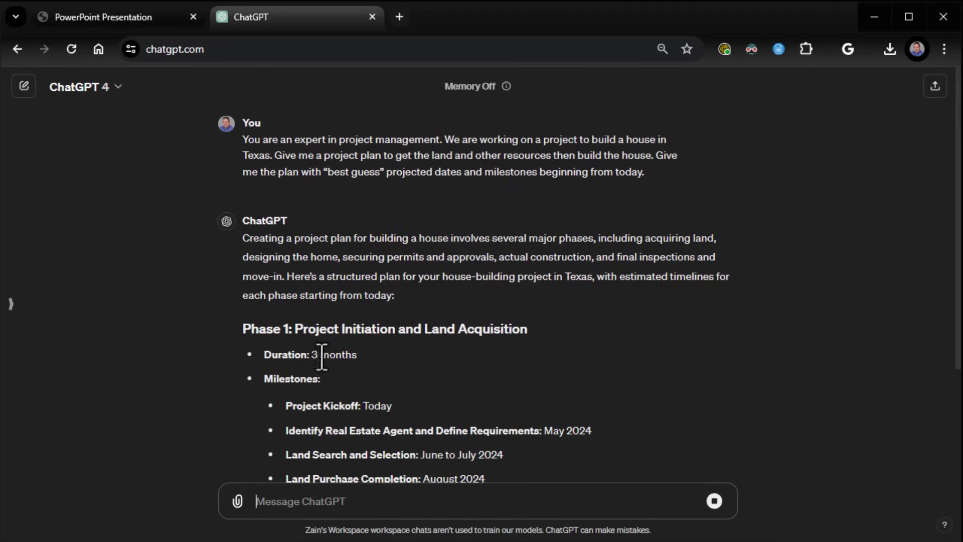
pyautogui.scroll(-4, 562, 371)
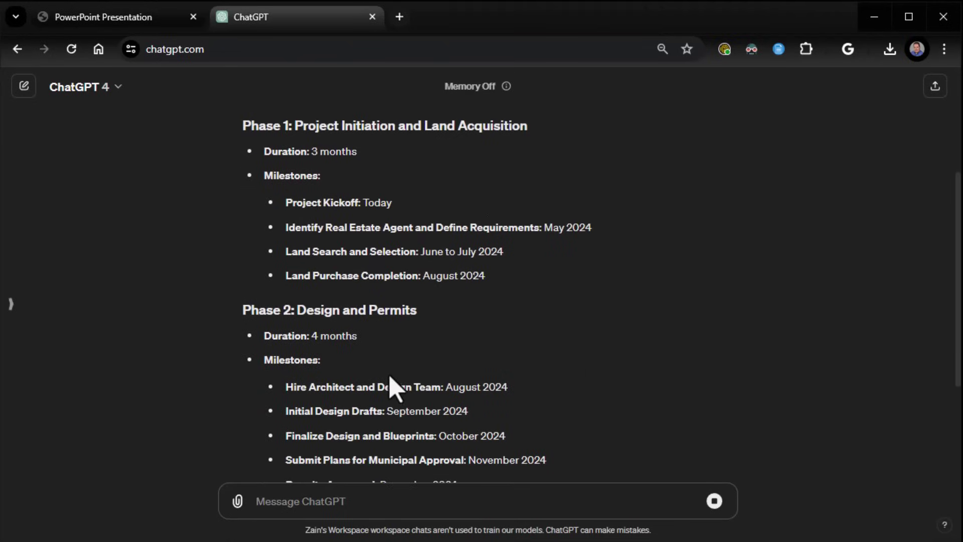
pyautogui.click(715, 500)
pyautogui.scroll(-6, 742, 442)
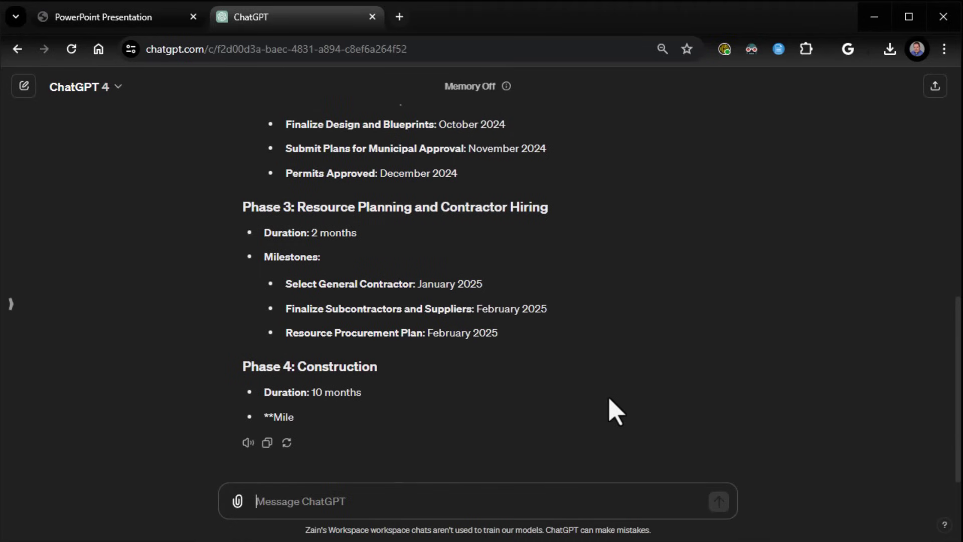
pyautogui.scroll(3, 612, 411)
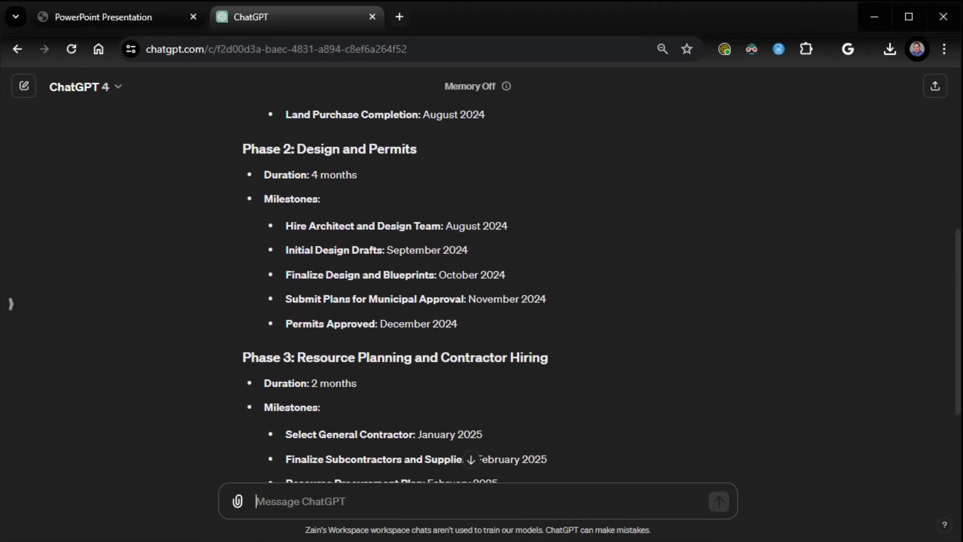
pyautogui.click(120, 20)
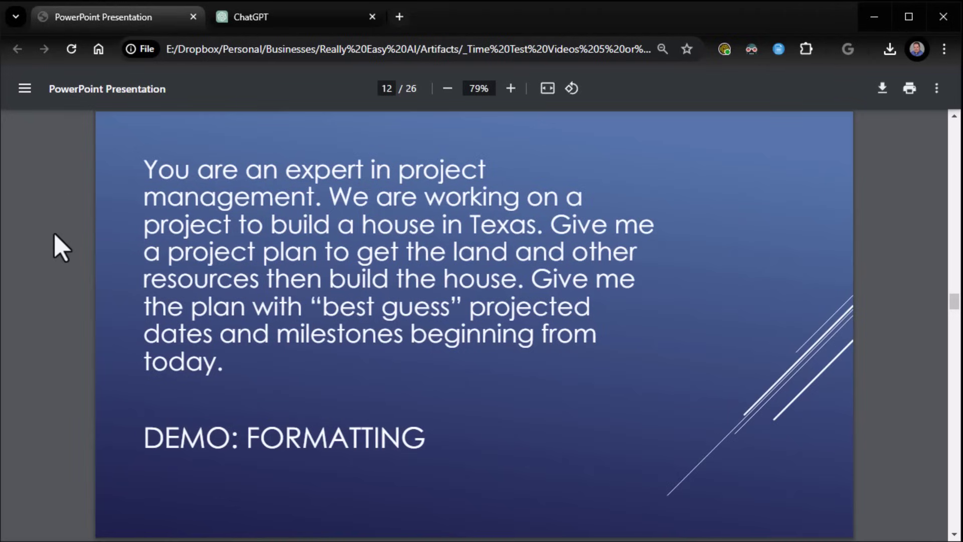
# Advance to slide 13's pirate-style polynomials prompt, then switch to ChatGPT
pyautogui.press('Right')
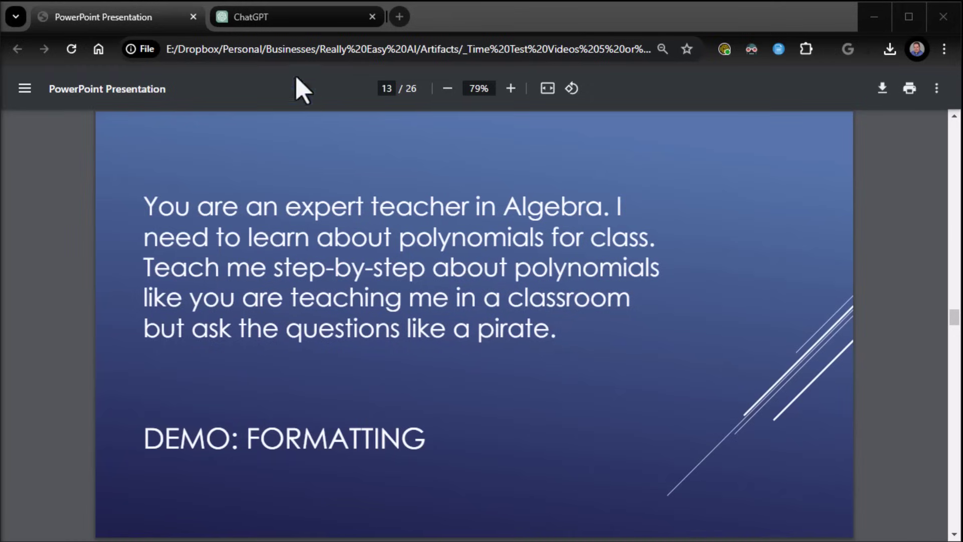
pyautogui.click(275, 18)
# Send the pirate-style polynomials lesson prompt in a new ChatGPT chat
pyautogui.click(24, 87)
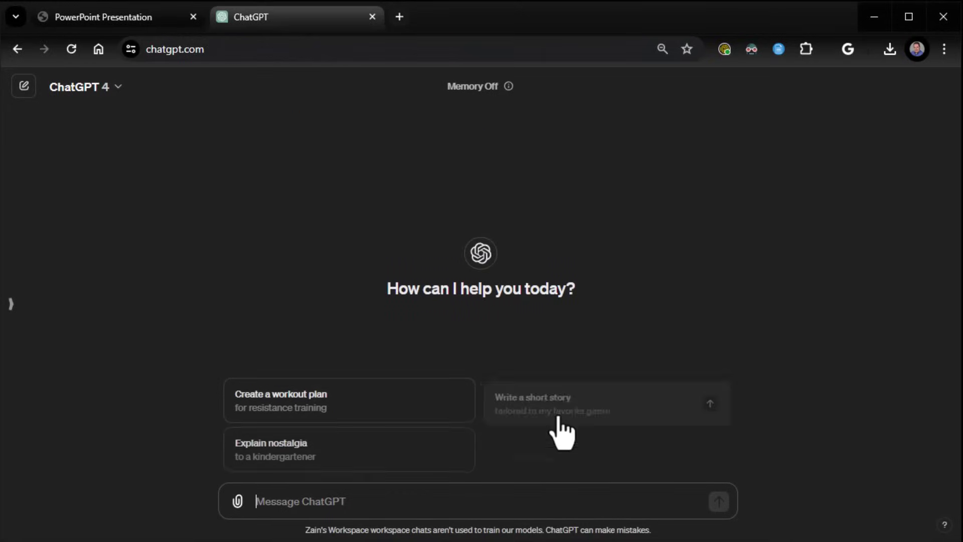
pyautogui.write('You are an expert teacher in Algebra. I need to learn about polynomials for class. Teach me step-by-step about polynomials like you are teaching me in a classroom but ask the questions like a pirate.')
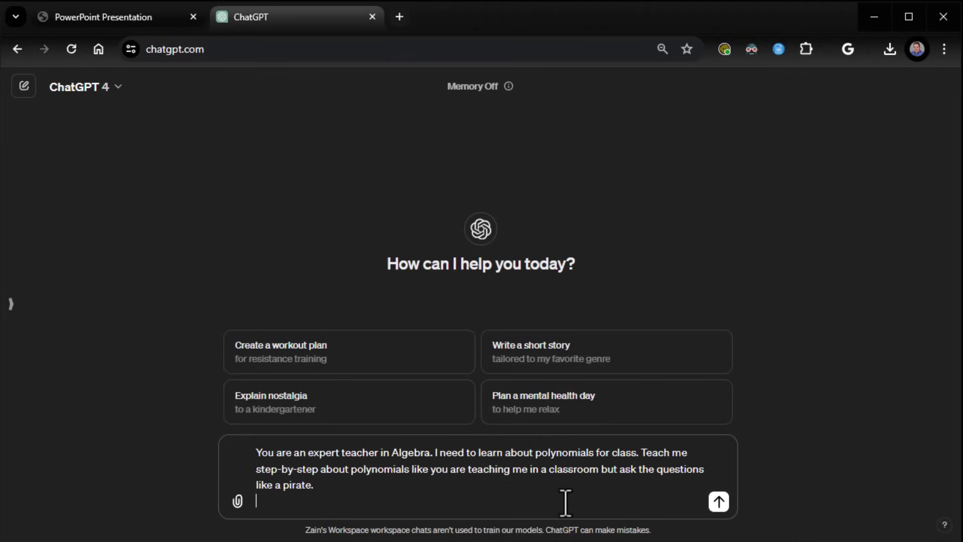
pyautogui.press('Return')
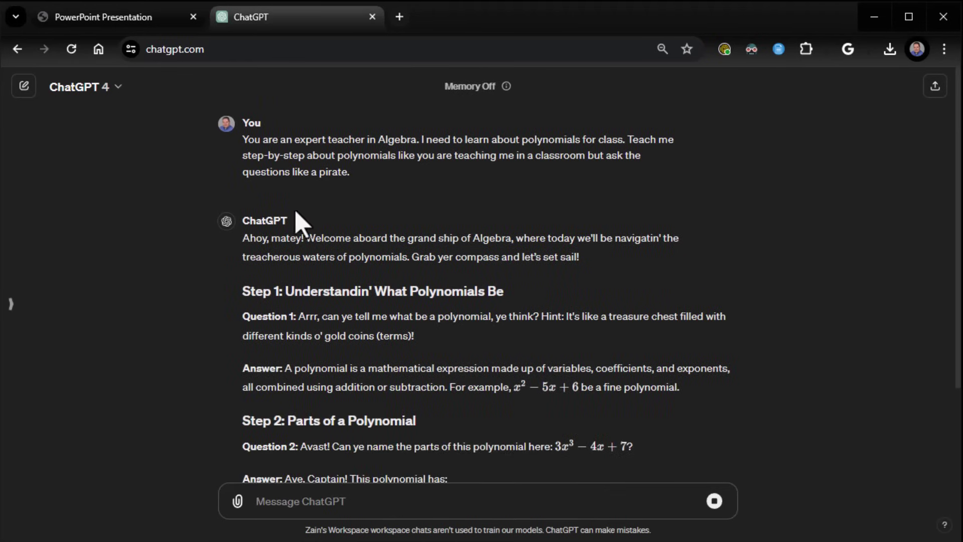
# Page the slide deck forward to slide 16, the DEMO: COPY AND PASTE Texas house prompt
pyautogui.click(140, 23)
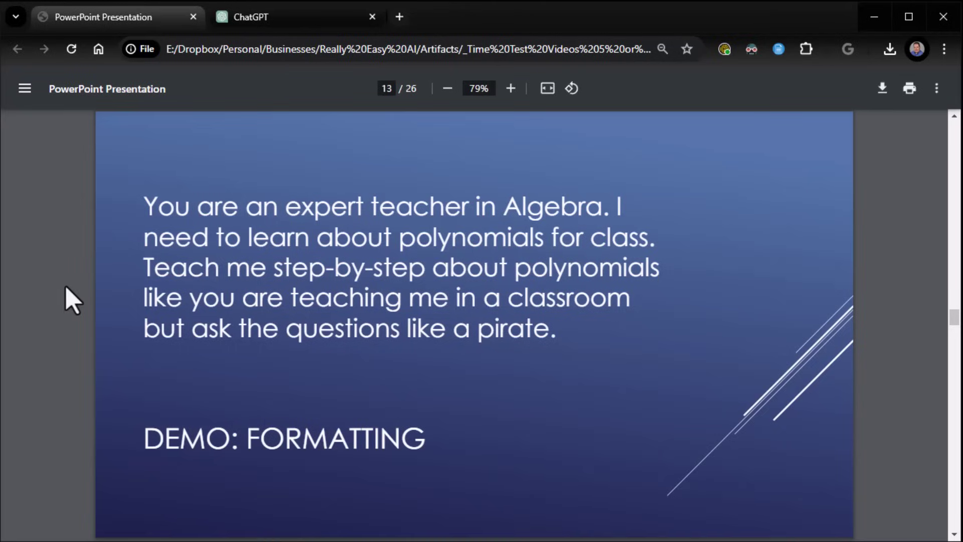
pyautogui.press('Right')
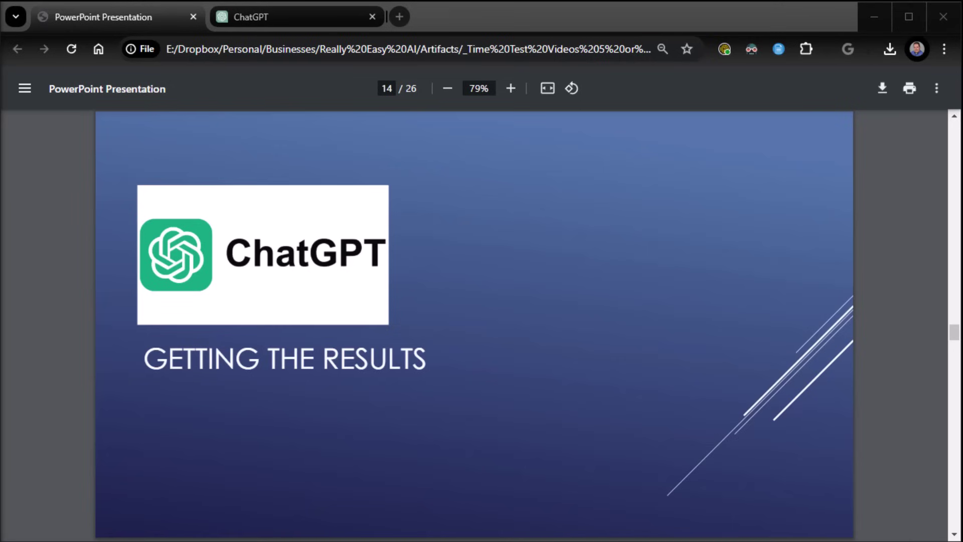
pyautogui.click(44, 451)
pyautogui.press('Right')
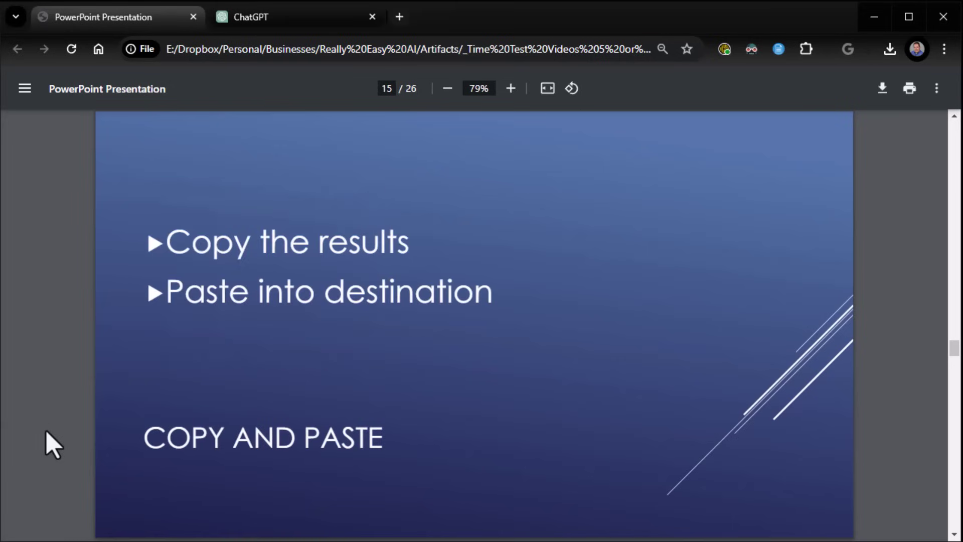
pyautogui.press('Right')
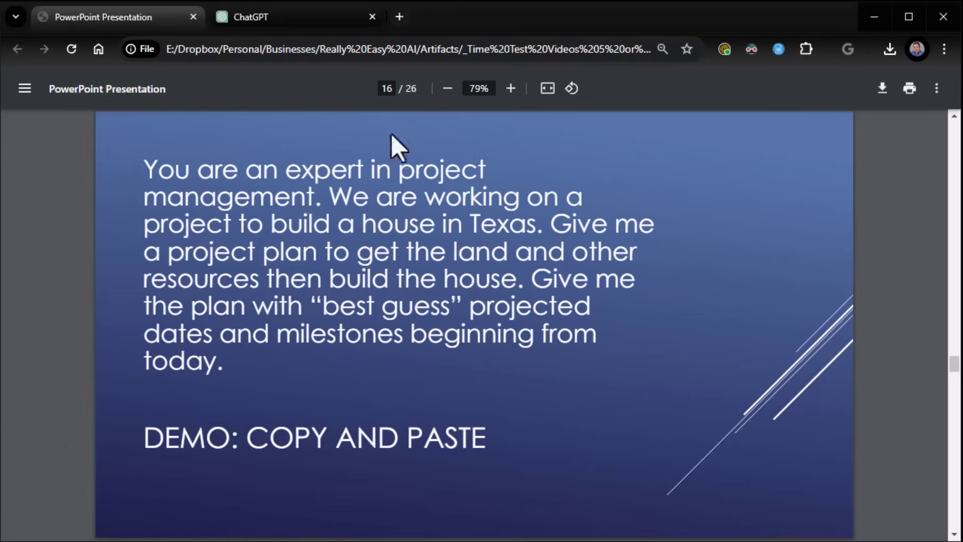
# Copy the completed pirate-style polynomials lesson reply, through Step 6, from the ChatGPT chat
pyautogui.click(315, 18)
pyautogui.scroll(-1, 404, 321)
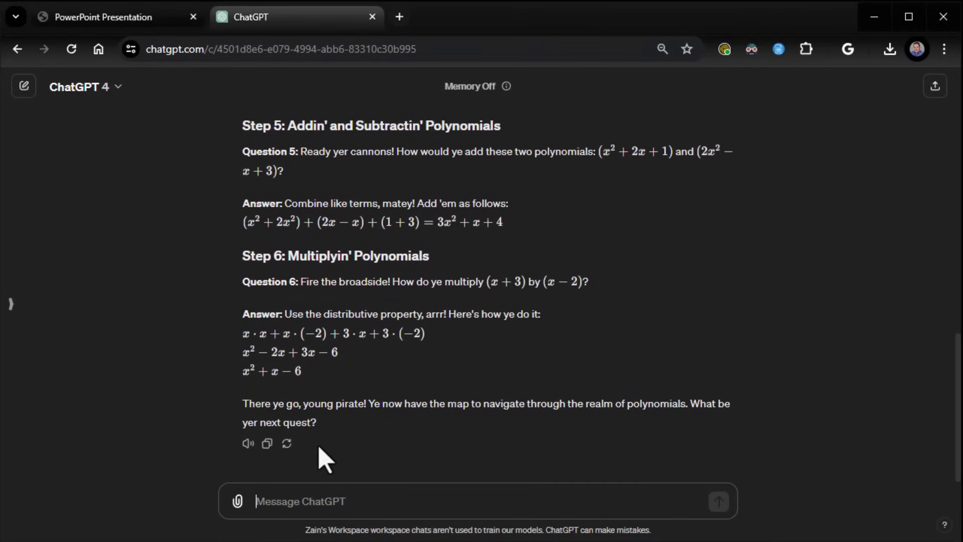
pyautogui.click(267, 443)
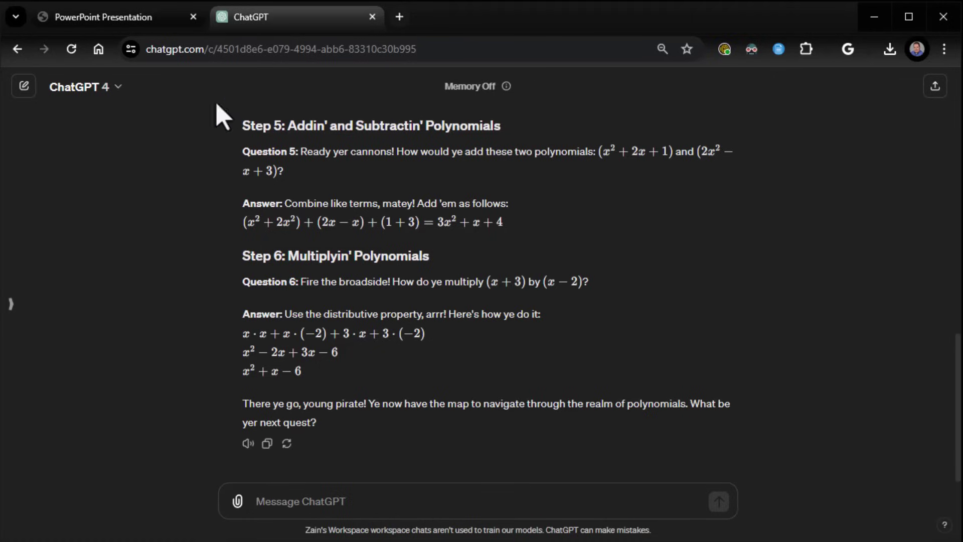
# Advance the slides to page 18, the prompt asking for a plain-text code block project plan
pyautogui.click(134, 21)
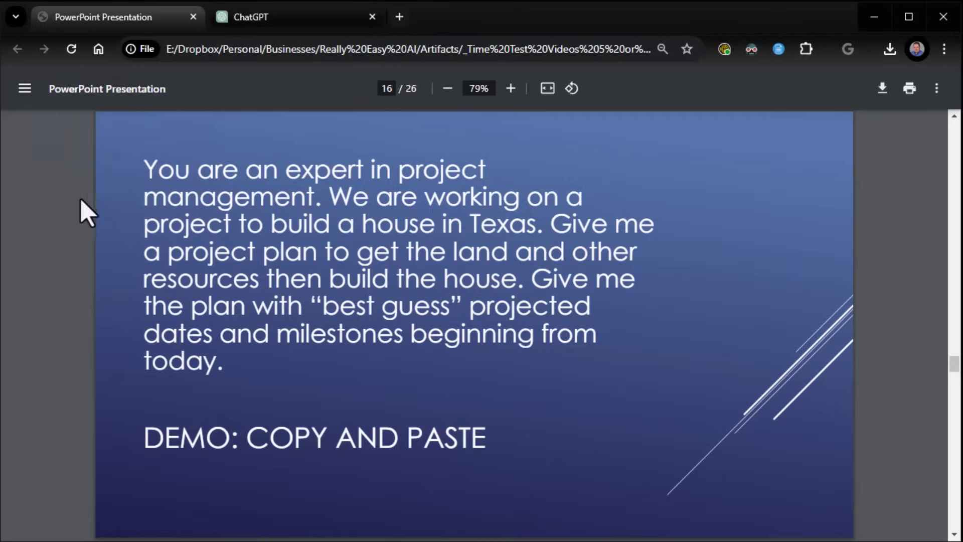
pyautogui.press('Right')
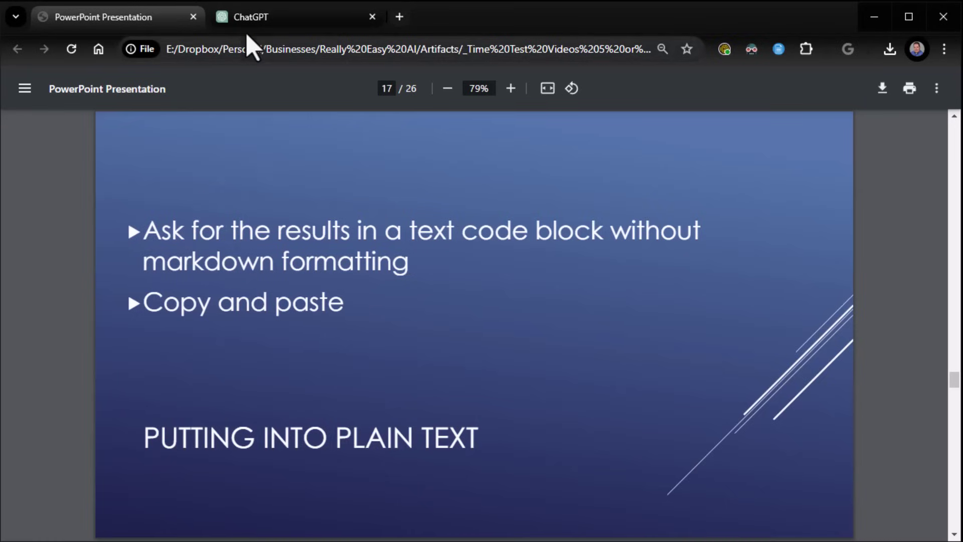
pyautogui.moveTo(251, 35)
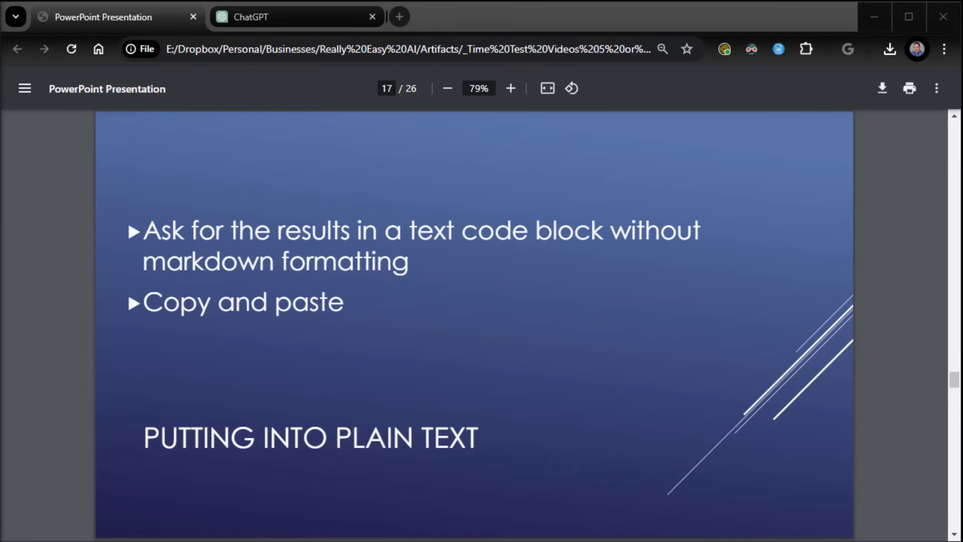
pyautogui.click(83, 448)
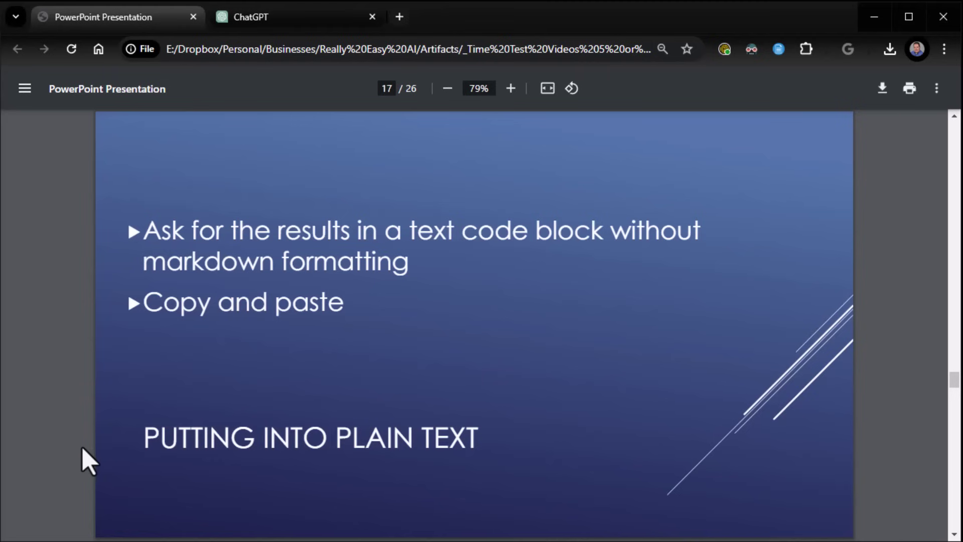
pyautogui.press('Right')
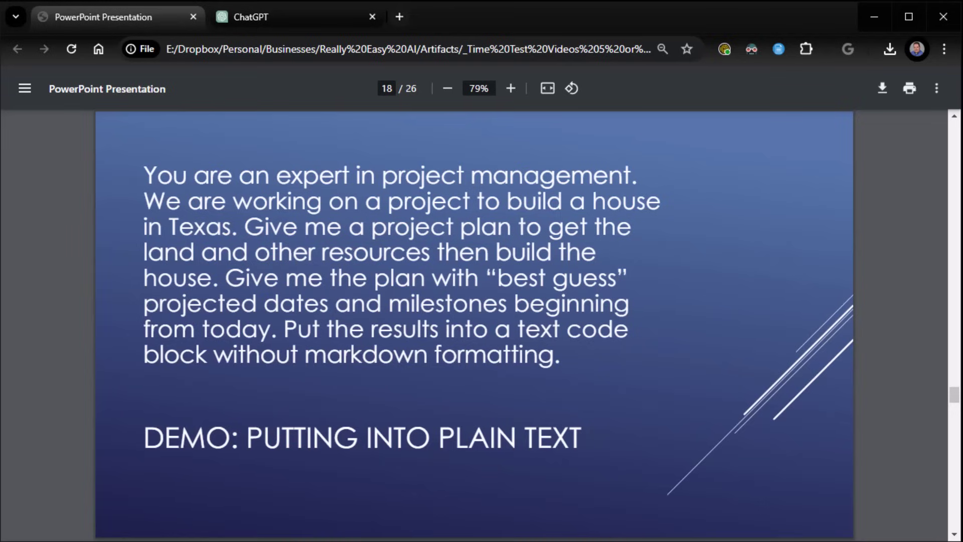
pyautogui.hotkey('alt', 'Tab')
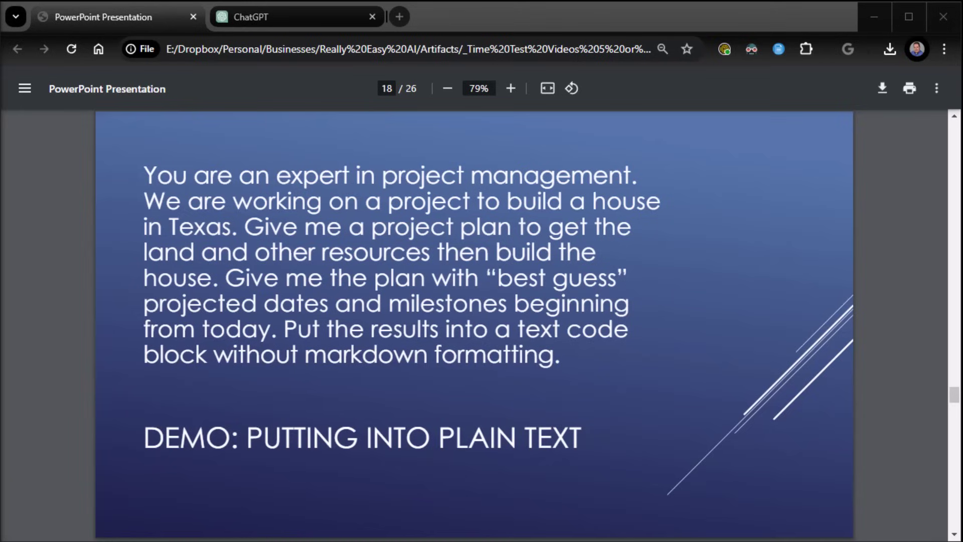
# Paste the plain-text project-plan prompt into a new ChatGPT chat and send it
pyautogui.click(291, 18)
pyautogui.click(24, 86)
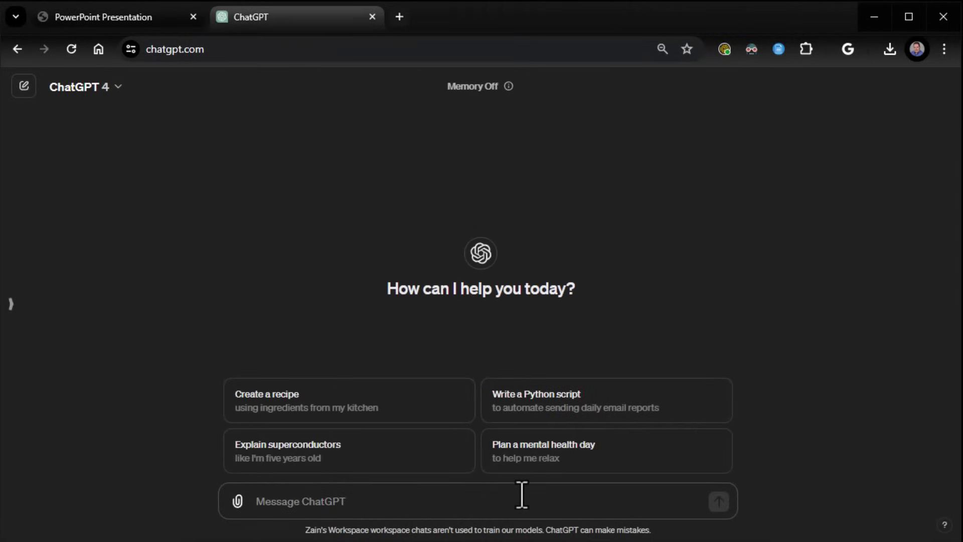
pyautogui.hotkey('ctrl', 'v')
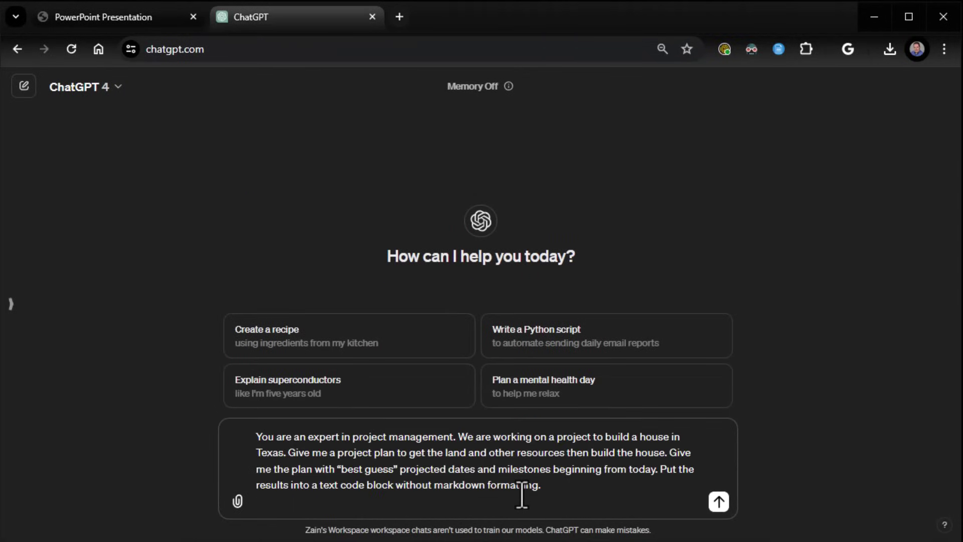
pyautogui.press('Return')
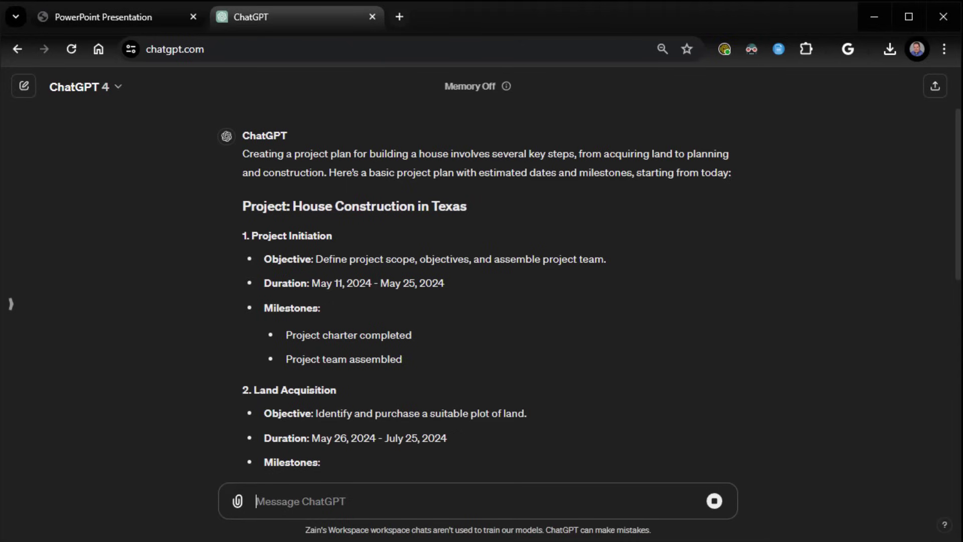
# Copy the House Construction in Texas plan from the reply's plain-text code block
pyautogui.scroll(-20, 490, 296)
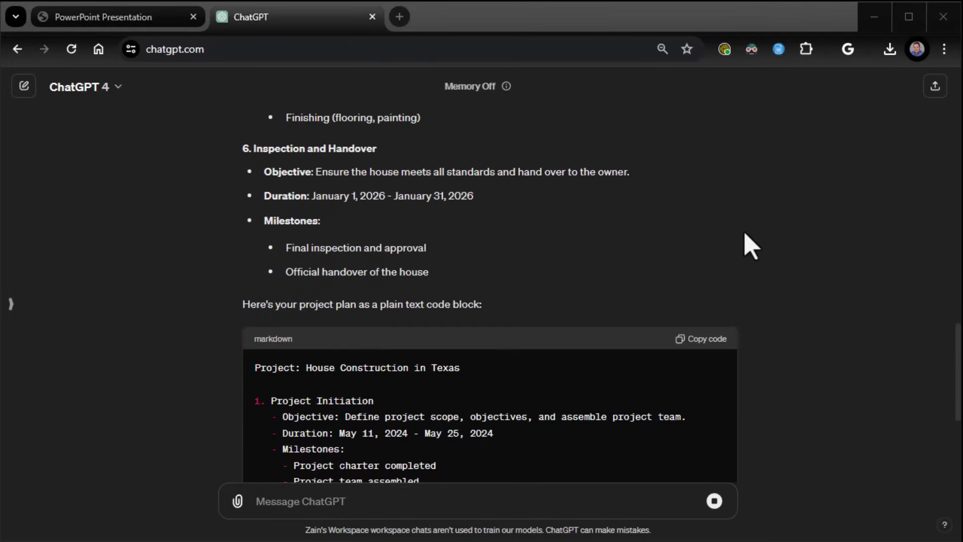
pyautogui.scroll(-5, 748, 243)
pyautogui.scroll(2, 734, 296)
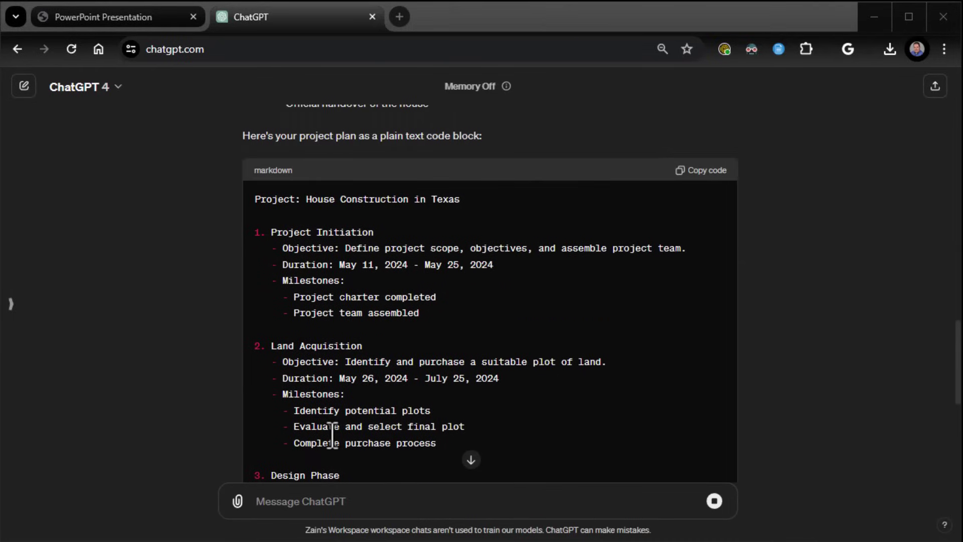
pyautogui.click(698, 176)
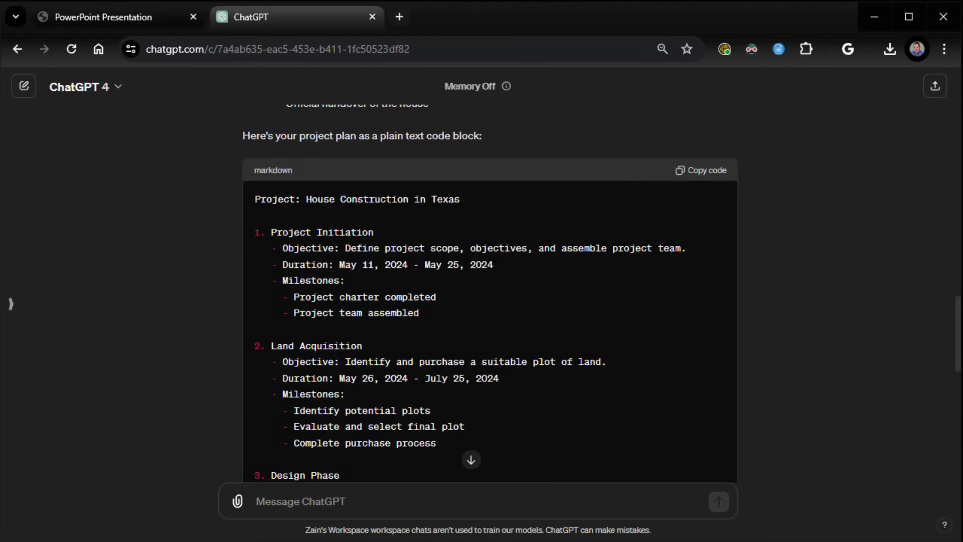
# Page from slide 18 to slide 20, the DEMO: PUTTING INTO A DOCUMENT Word prompt
pyautogui.click(153, 21)
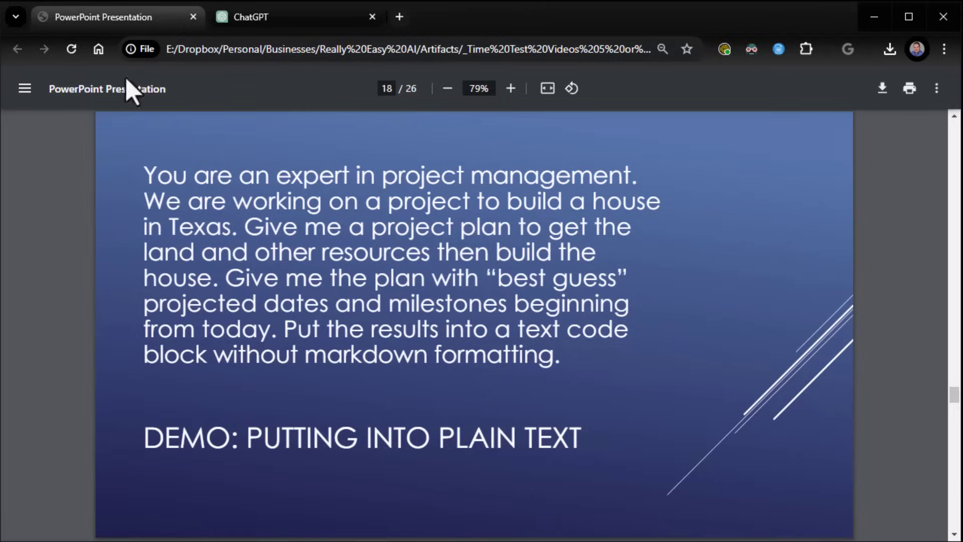
pyautogui.press('pagedown')
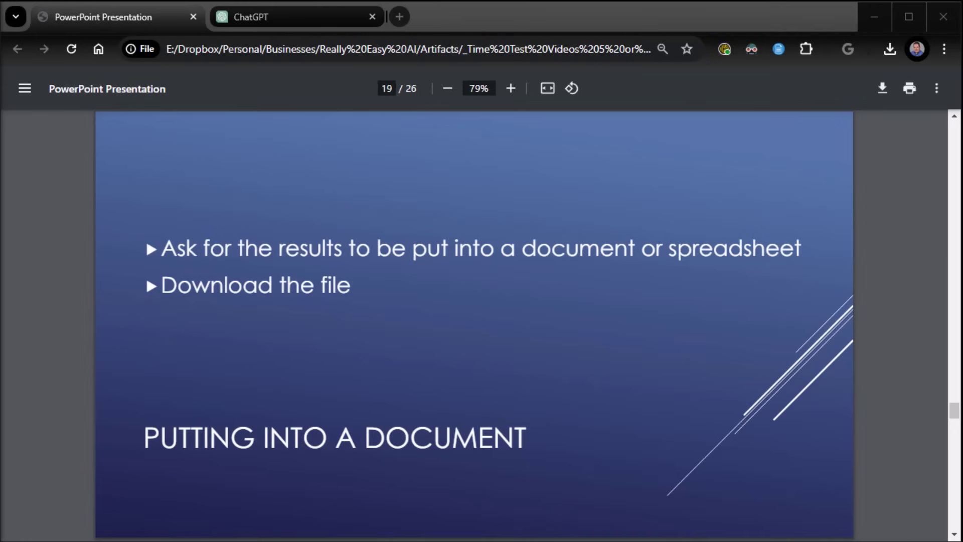
pyautogui.click(58, 430)
pyautogui.press('Right')
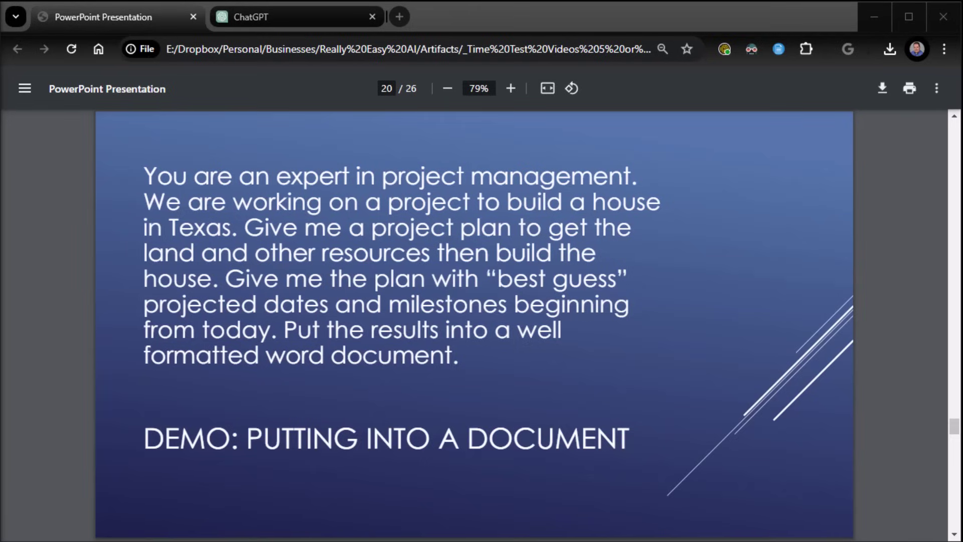
# Send the Word-document project-plan prompt in a new chat and download House_Building_Project_Plan_Texas.docx
pyautogui.click(247, 18)
pyautogui.click(25, 86)
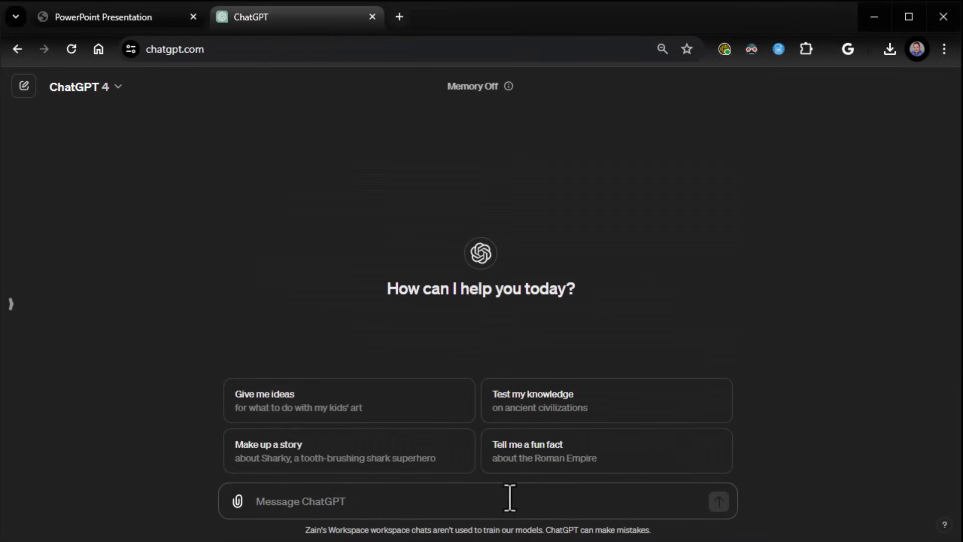
pyautogui.hotkey('ctrl', 'v')
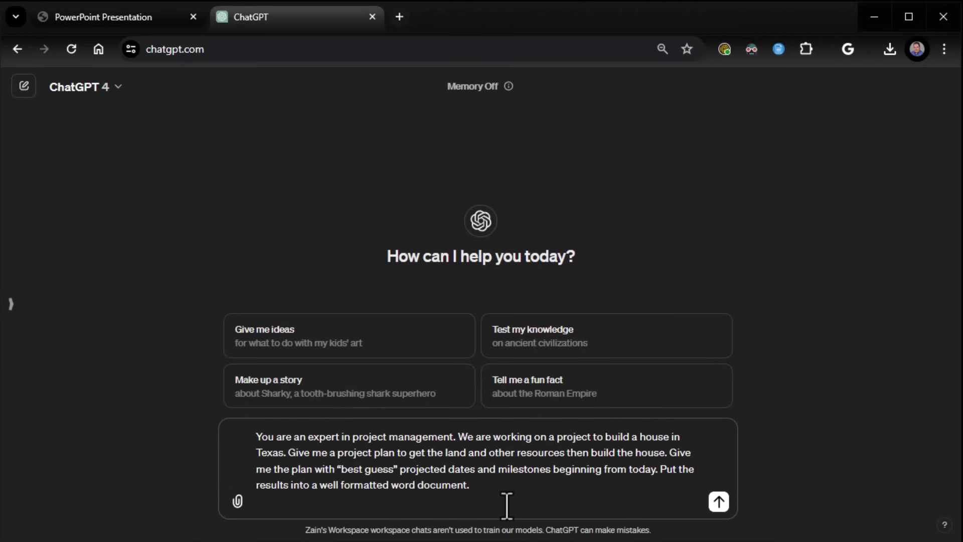
pyautogui.press('Return')
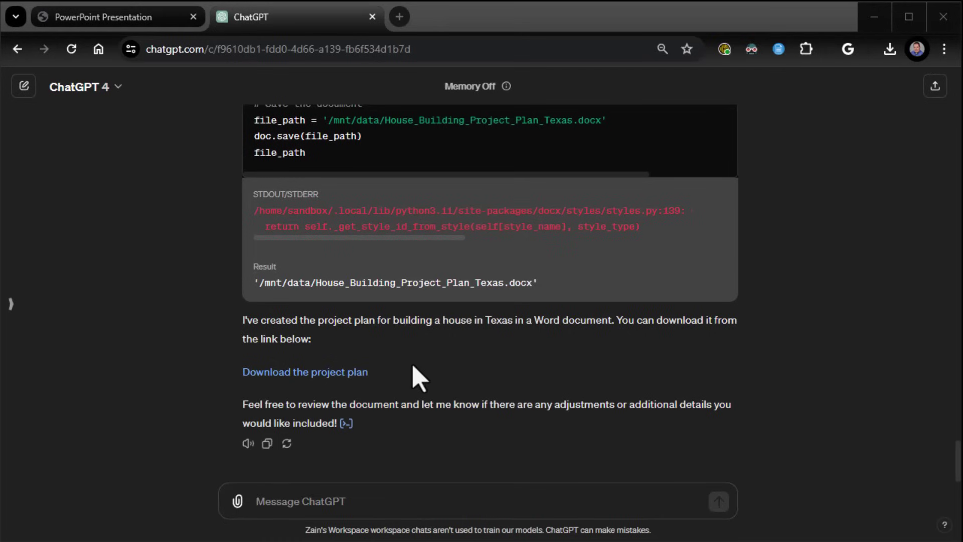
pyautogui.click(323, 377)
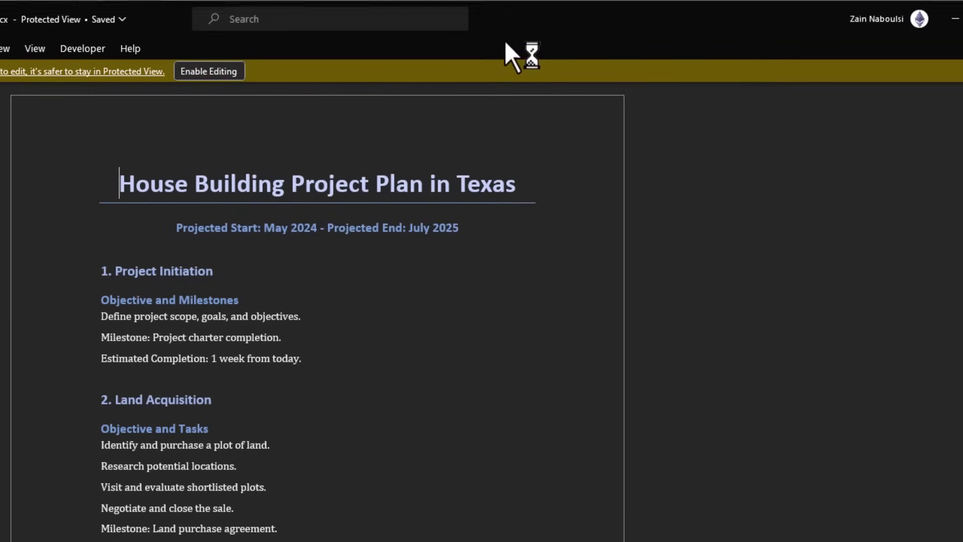
# Scroll through the House Building Project Plan in Texas document in Word, then close Word
pyautogui.scroll(-3, 424, 256)
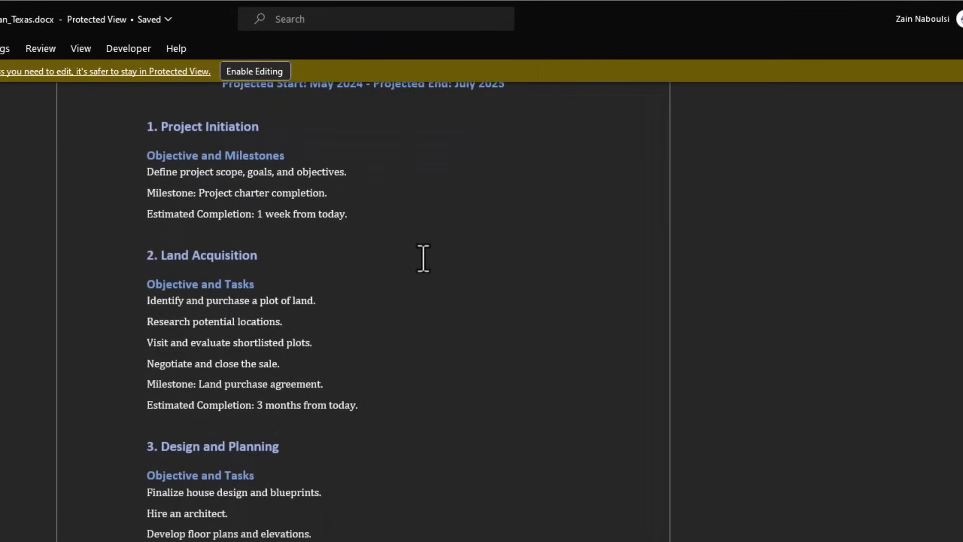
pyautogui.scroll(3, 423, 256)
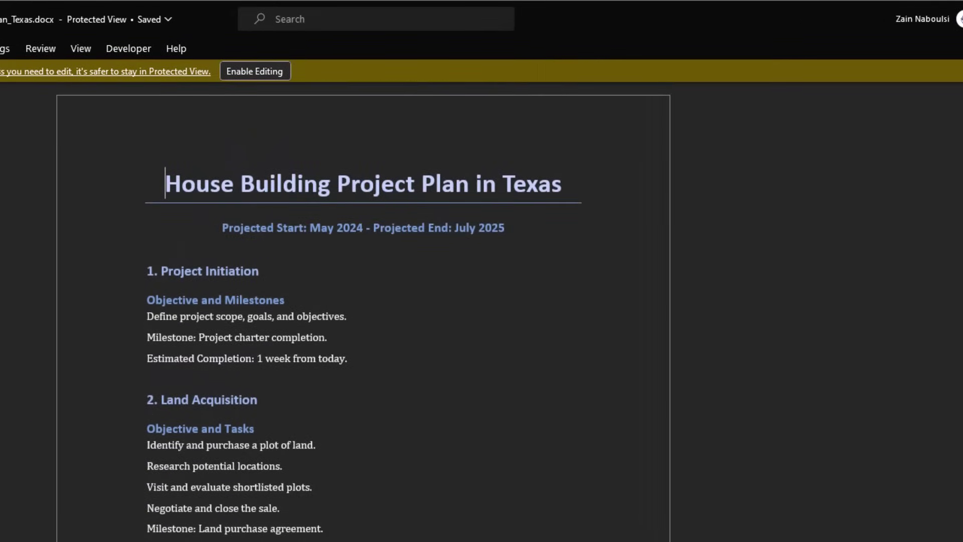
pyautogui.hotkey('alt', 'F4')
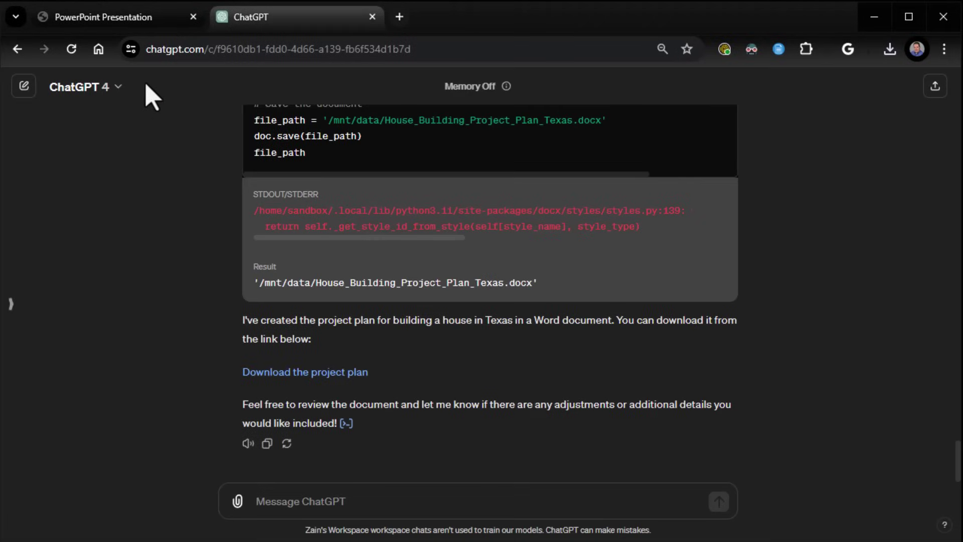
# Advance past Creating Images and More Detail Is Better to slide 23's white-tiger surfing prompt
pyautogui.click(168, 23)
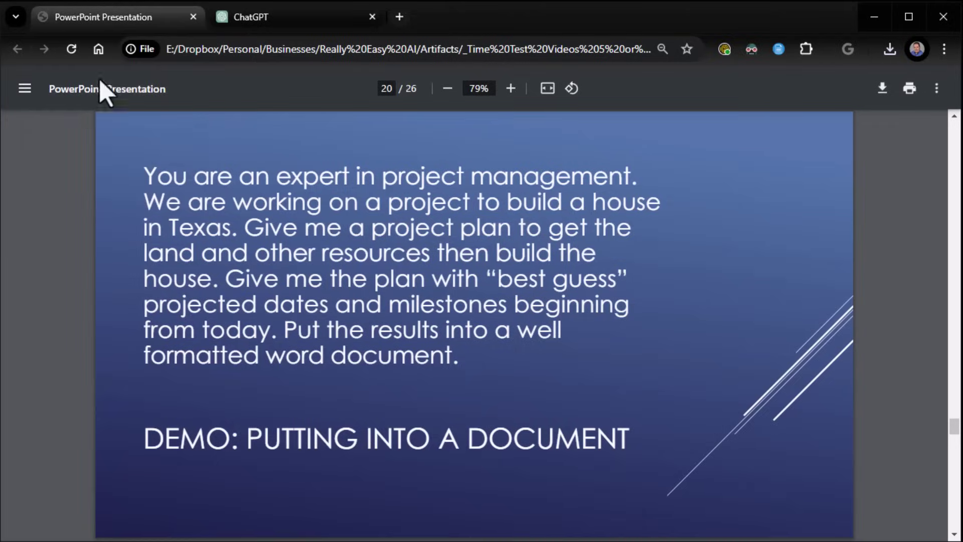
pyautogui.press('Right')
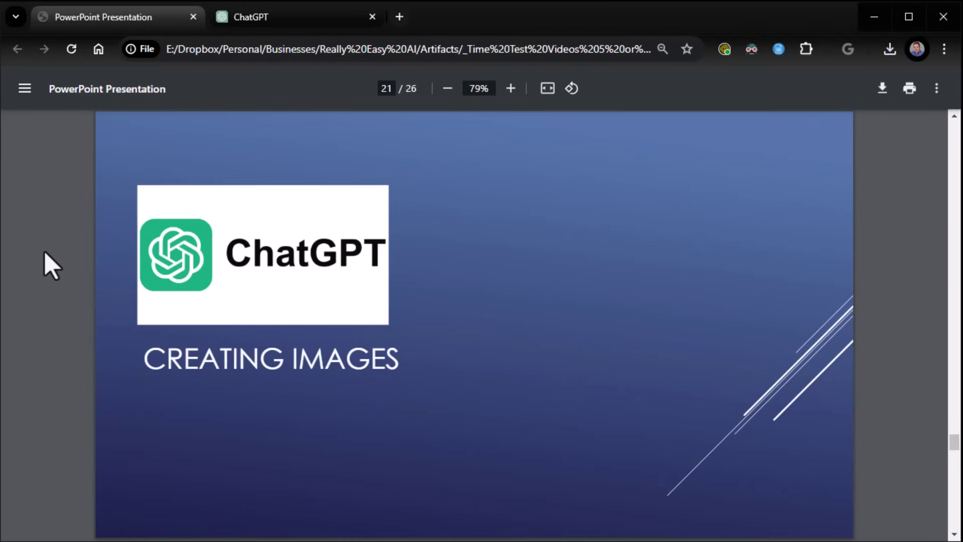
pyautogui.press('Right')
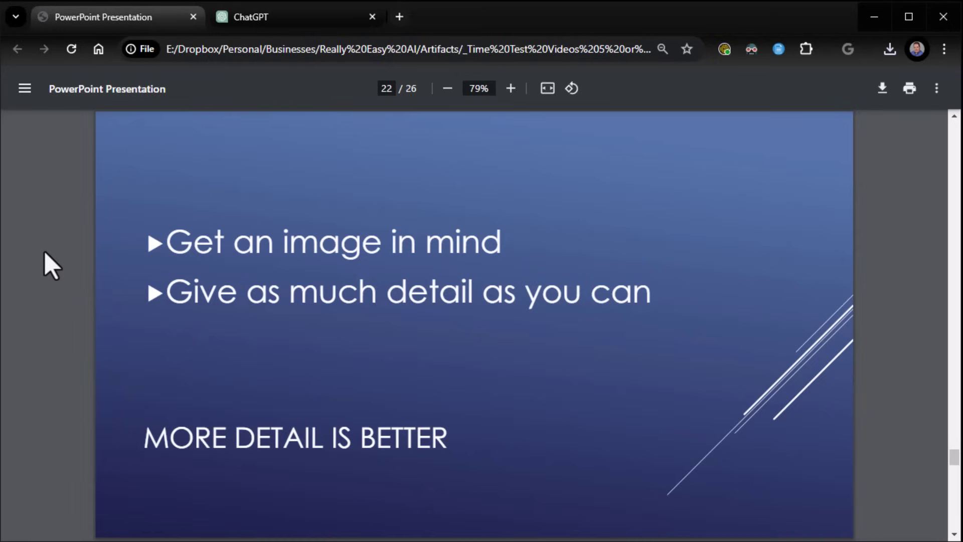
pyautogui.press('Right')
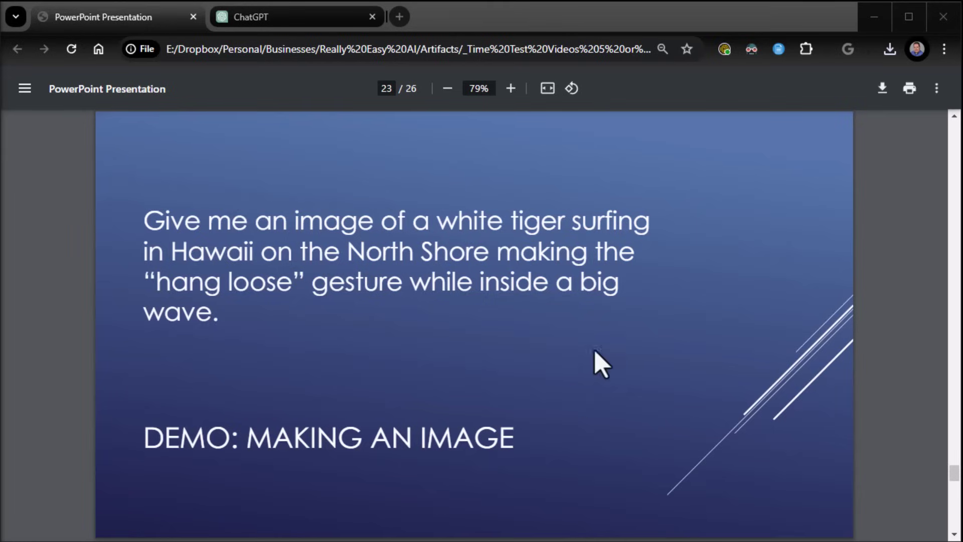
# Send the white tiger surfing image prompt in a new chat, then advance the slides to 24
pyautogui.click(294, 21)
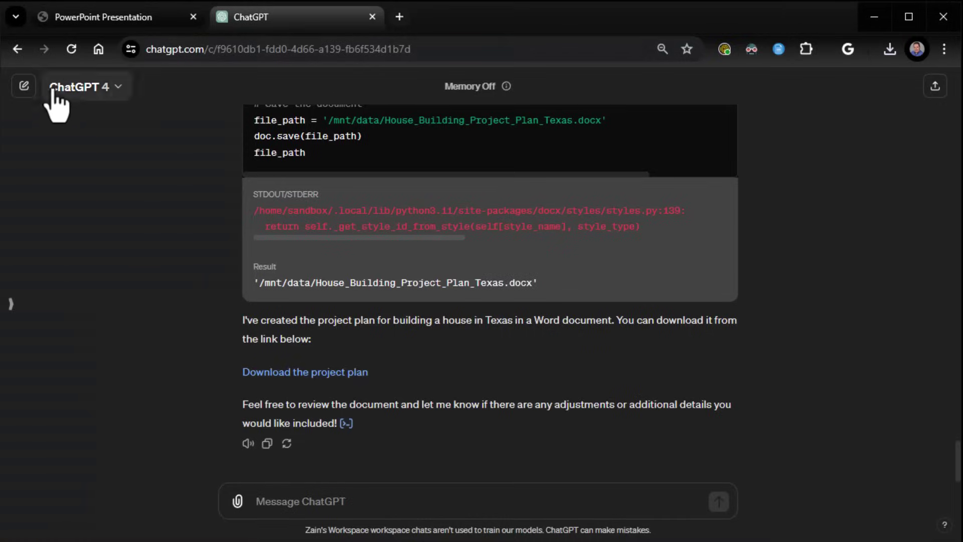
pyautogui.click(24, 86)
pyautogui.hotkey('ctrl', 'v')
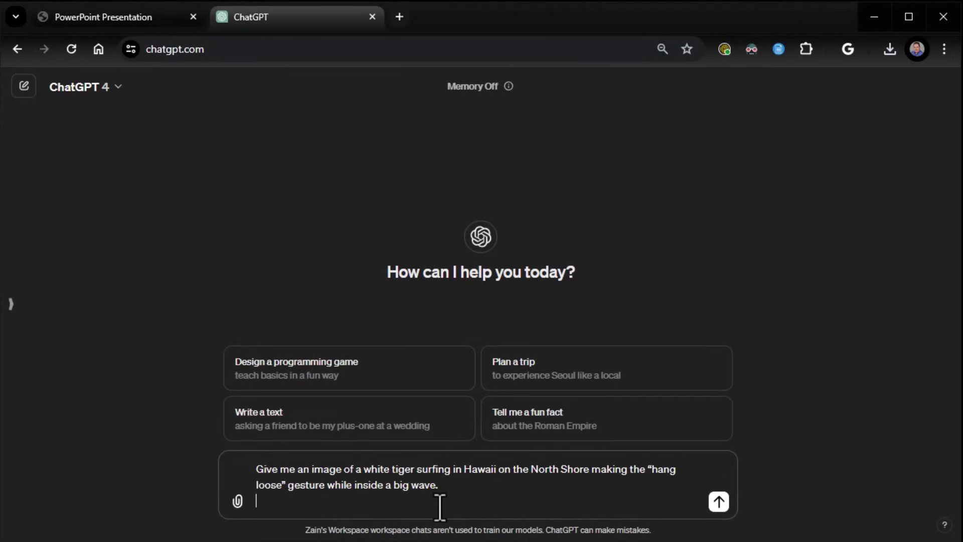
pyautogui.press('Return')
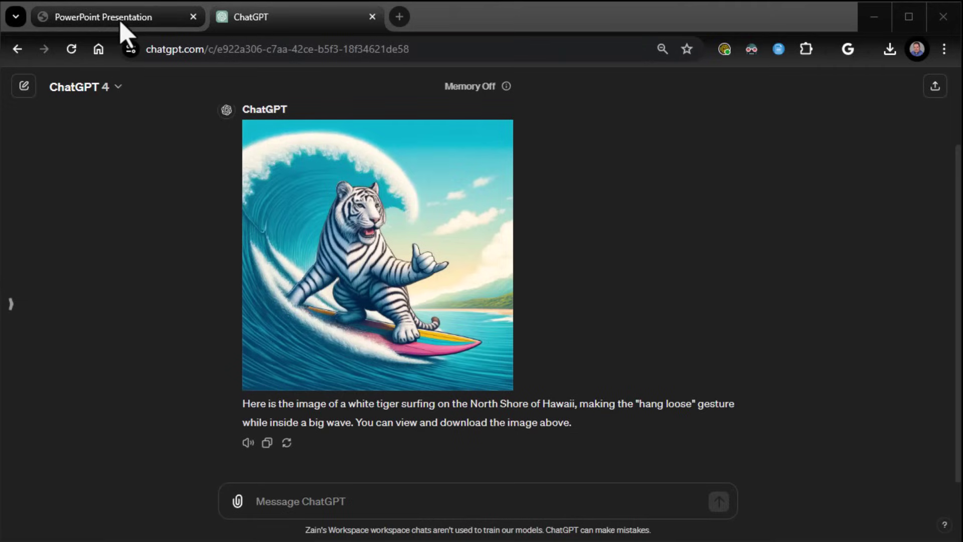
pyautogui.click(119, 19)
pyautogui.press('Right')
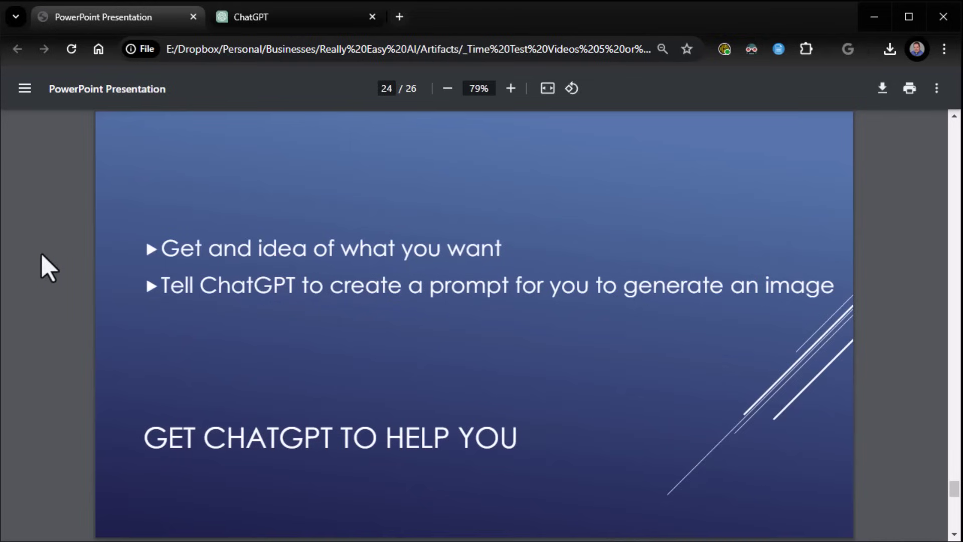
# Advance to slide 25's DEMO: MAKING AN IMAGE PROMPT and return to ChatGPT
pyautogui.press('Right')
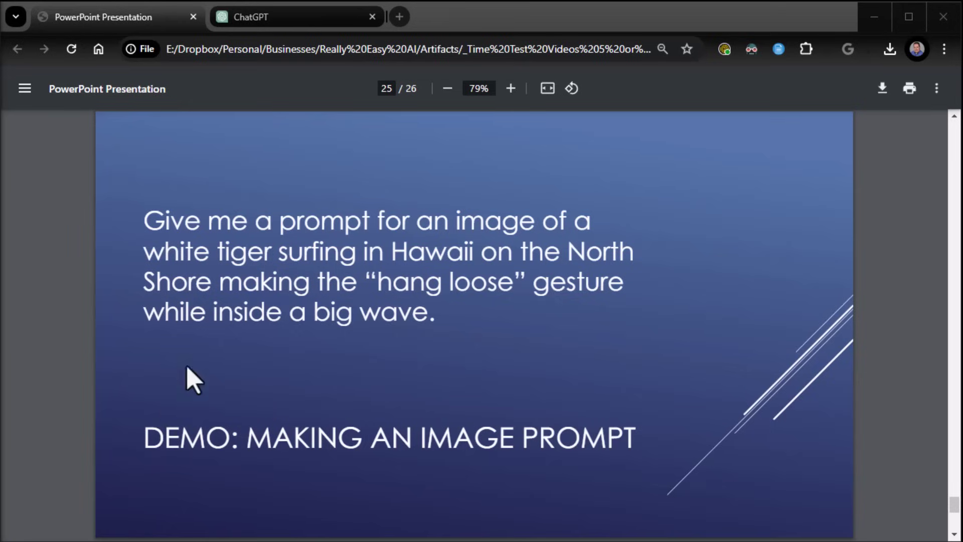
pyautogui.click(295, 17)
# In a new chat, ask for a detailed white tiger surfing image prompt and select the reply
pyautogui.click(24, 86)
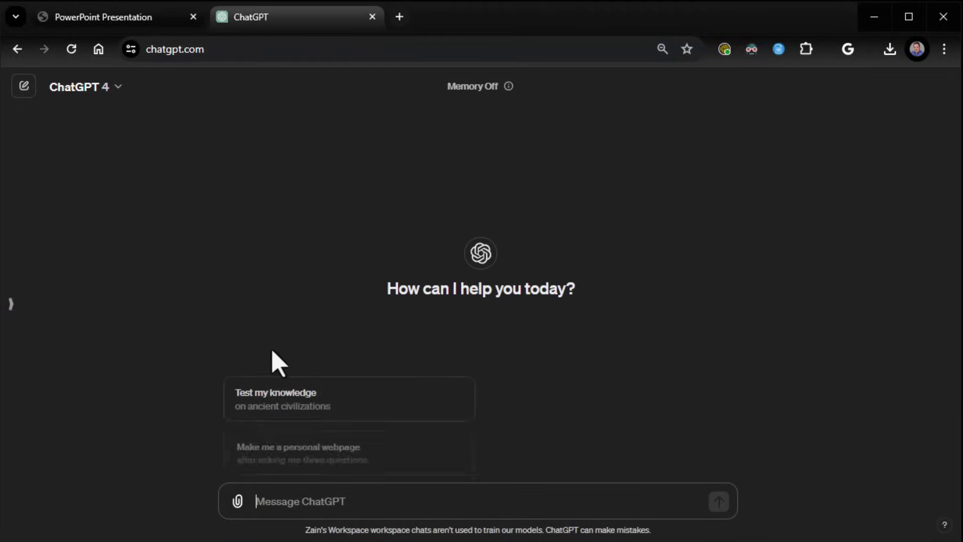
pyautogui.write('Give me a prompt for an image of a white tiger surfing in Hawaii on the North Shore making the "hang loose" gesture while inside a big wave.')
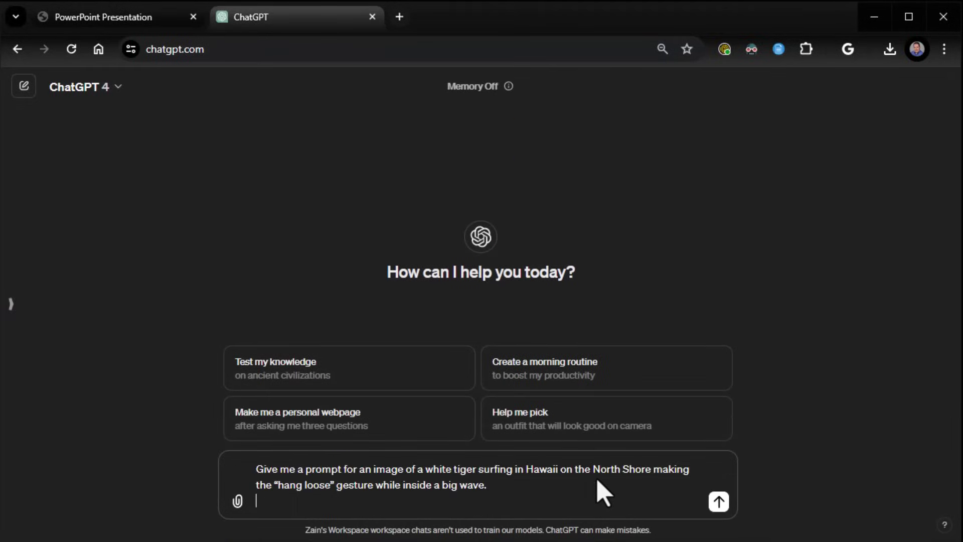
pyautogui.press('Return')
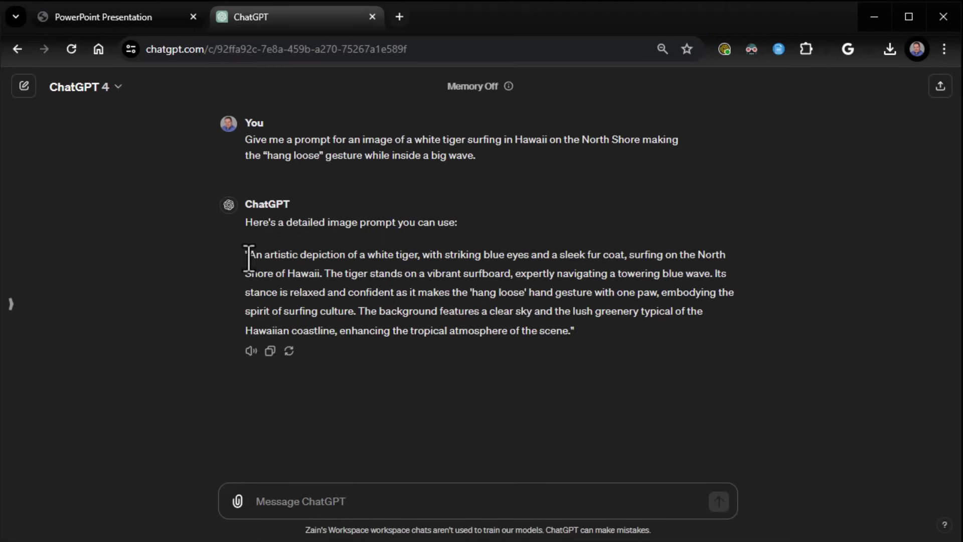
pyautogui.moveTo(245, 255); pyautogui.dragTo(572, 333)
pyautogui.hotkey('ctrl', 'c')
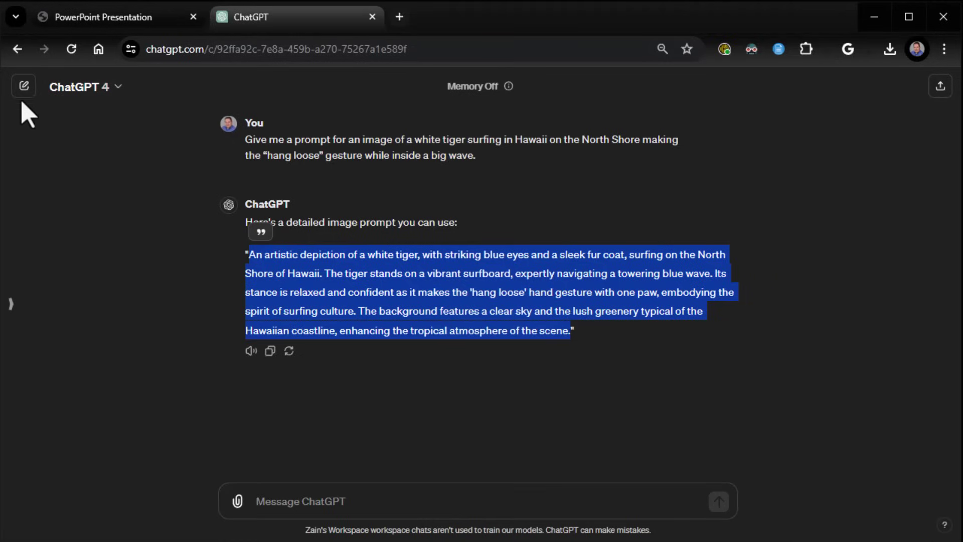
# Send 'give me an image of' plus the copied tiger prompt, then return to the PDF slides
pyautogui.click(410, 500)
pyautogui.write('g')
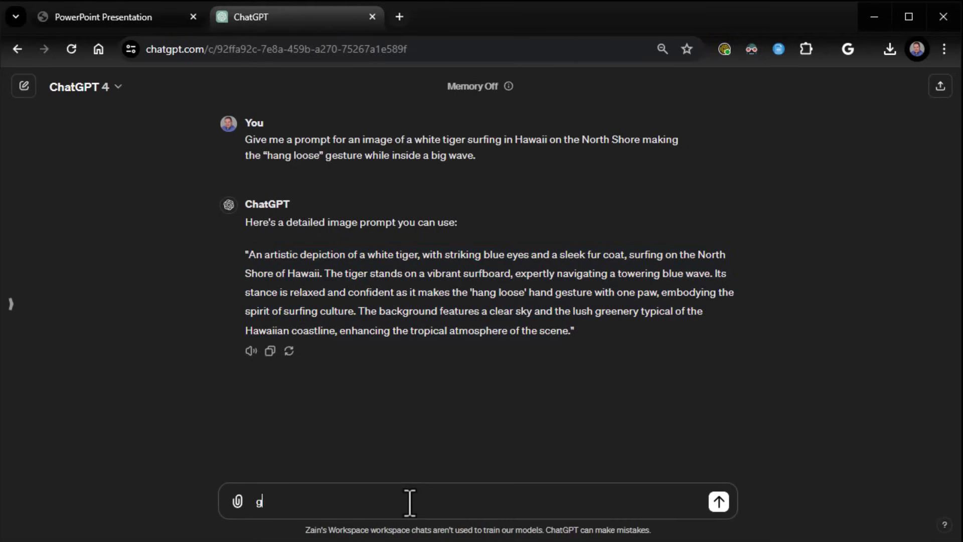
pyautogui.press('BackSpace')
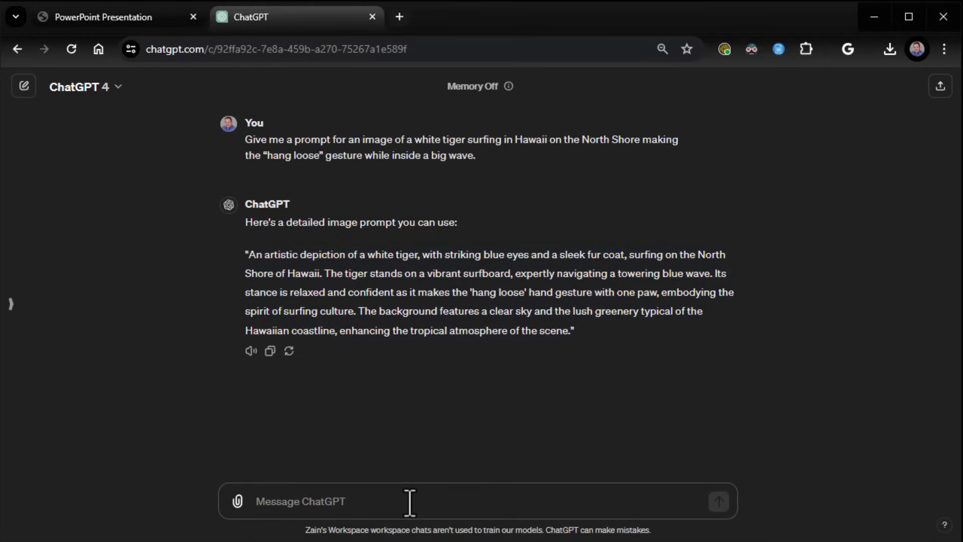
pyautogui.write('give me an ima')
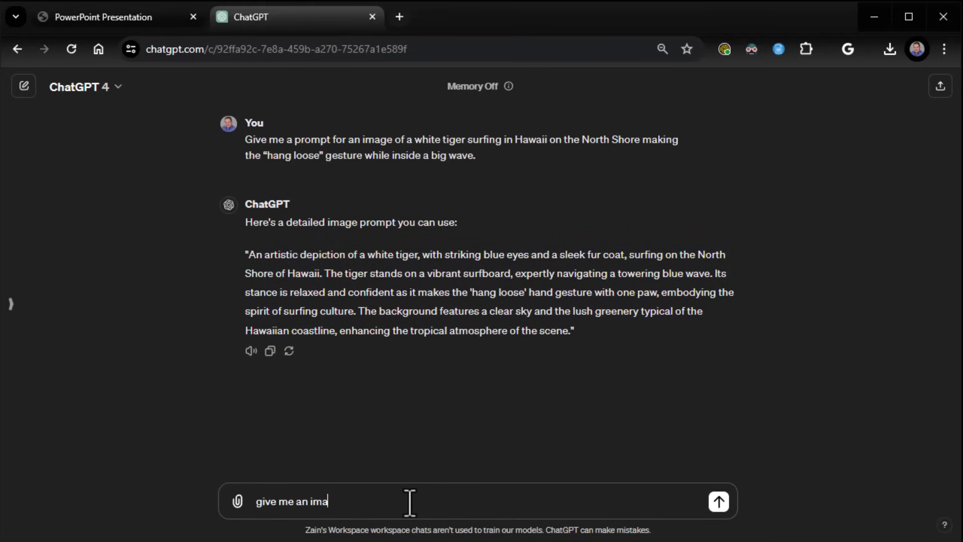
pyautogui.write('ge of')
pyautogui.hotkey('ctrl', 'v')
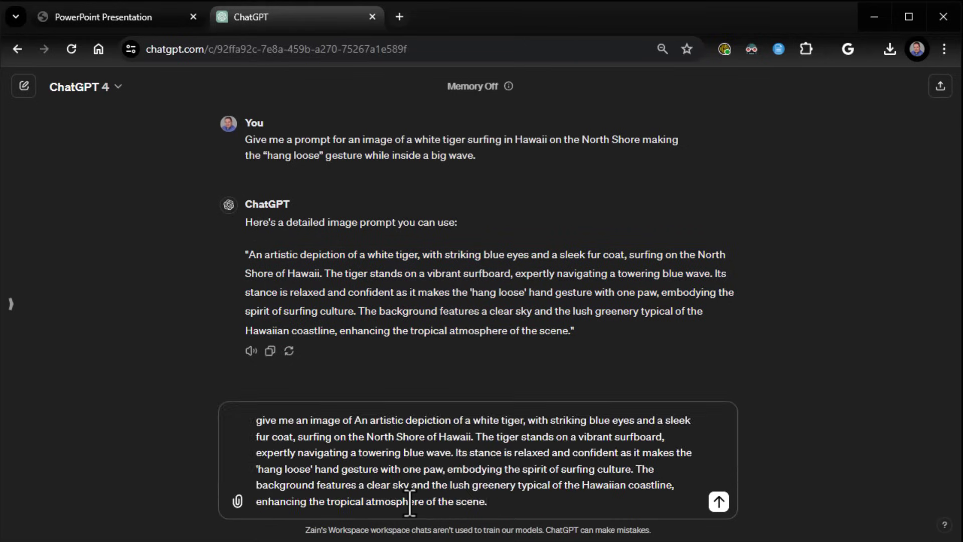
pyautogui.press('Return')
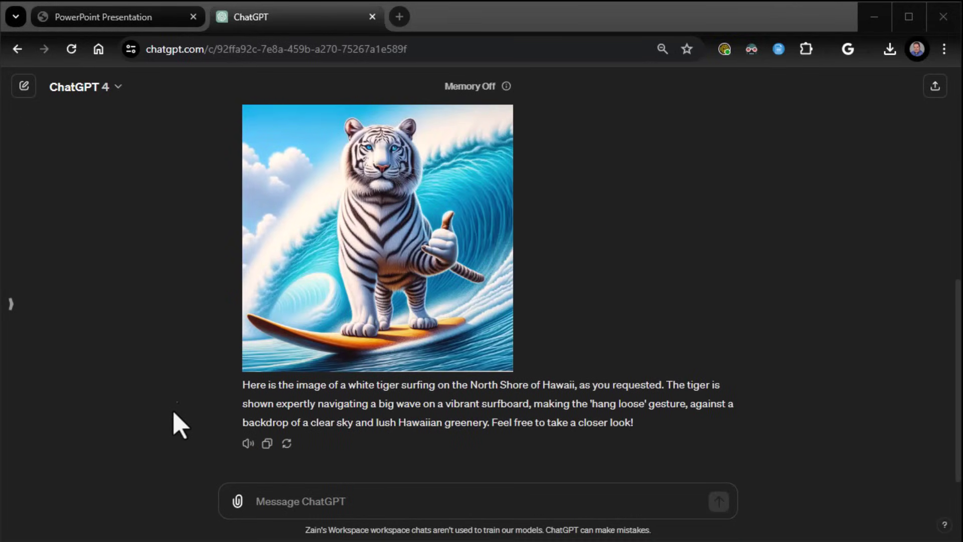
pyautogui.click(146, 35)
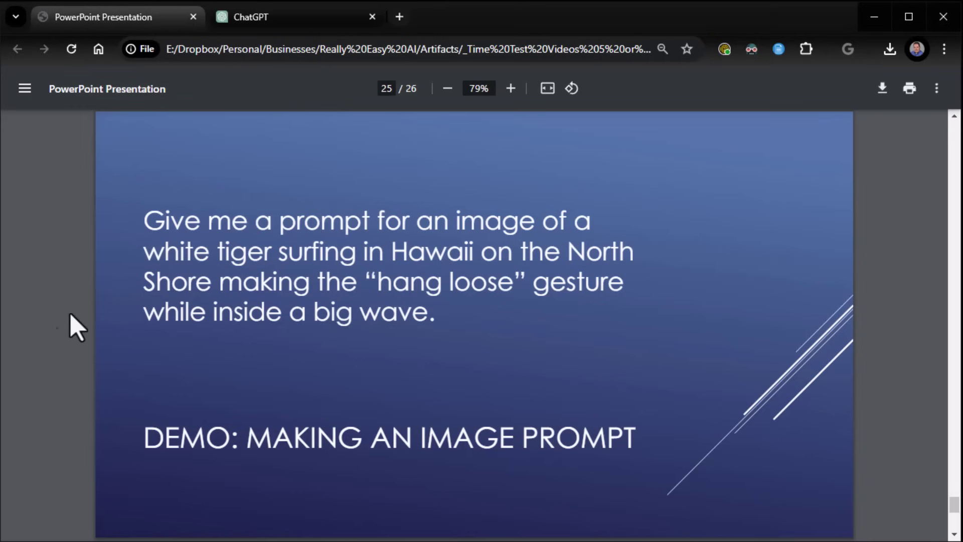